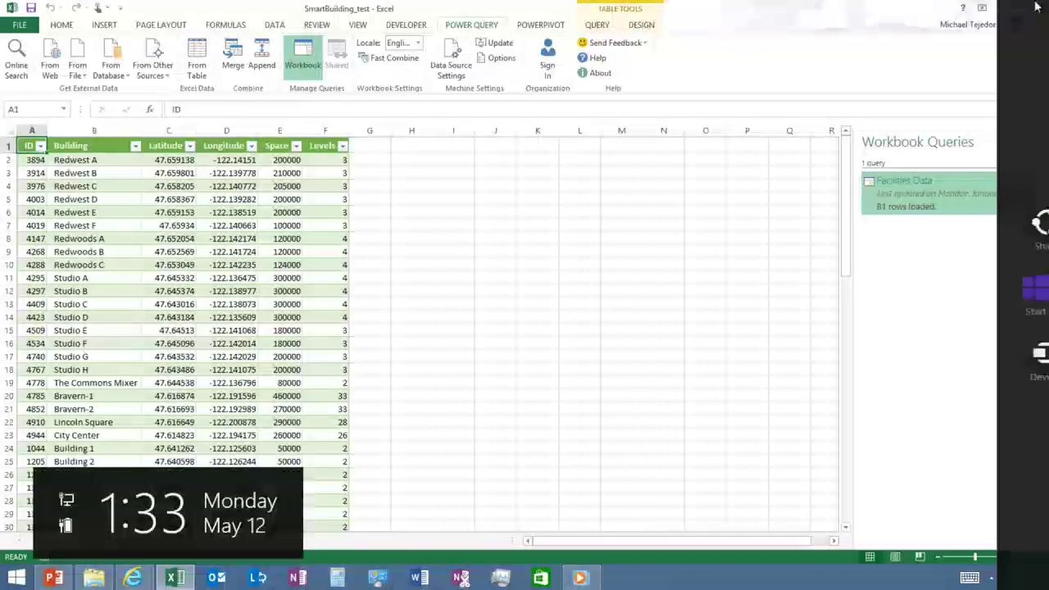
scroll(222, 171, down, 3)
scroll(222, 173, up, 3)
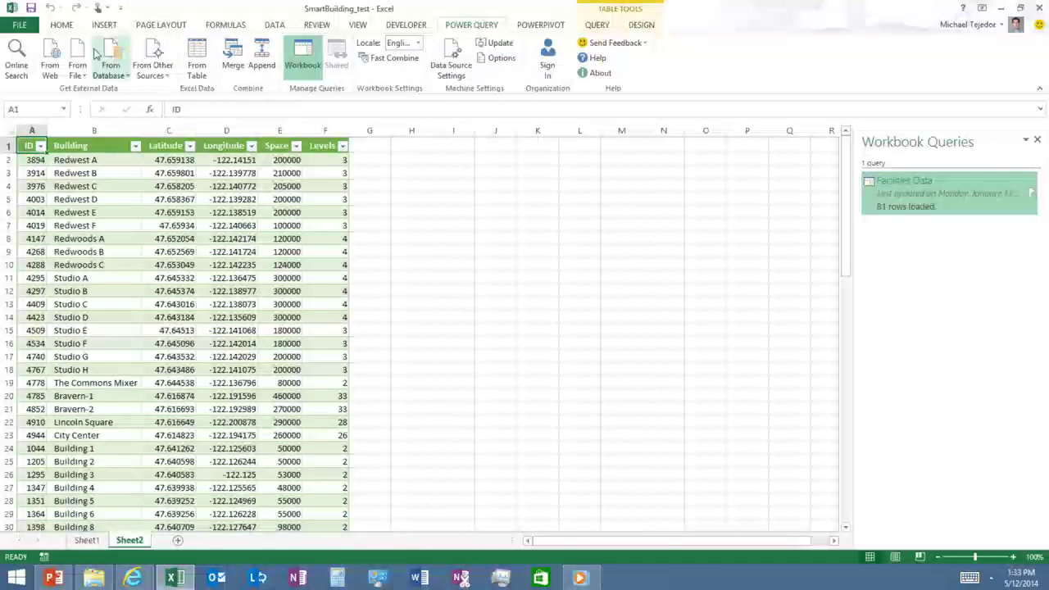
click(50, 74)
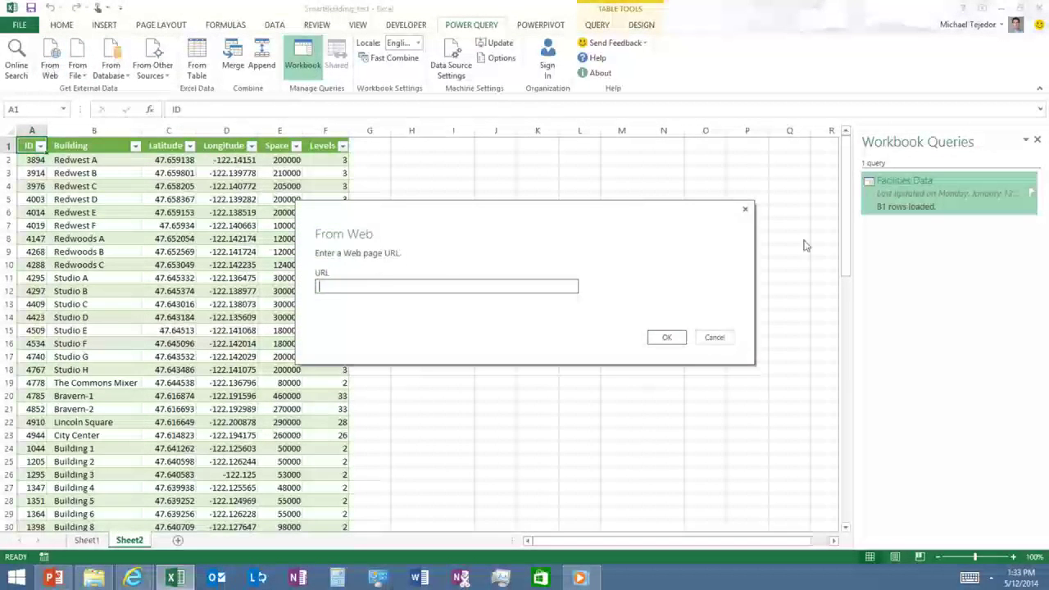
click(745, 213)
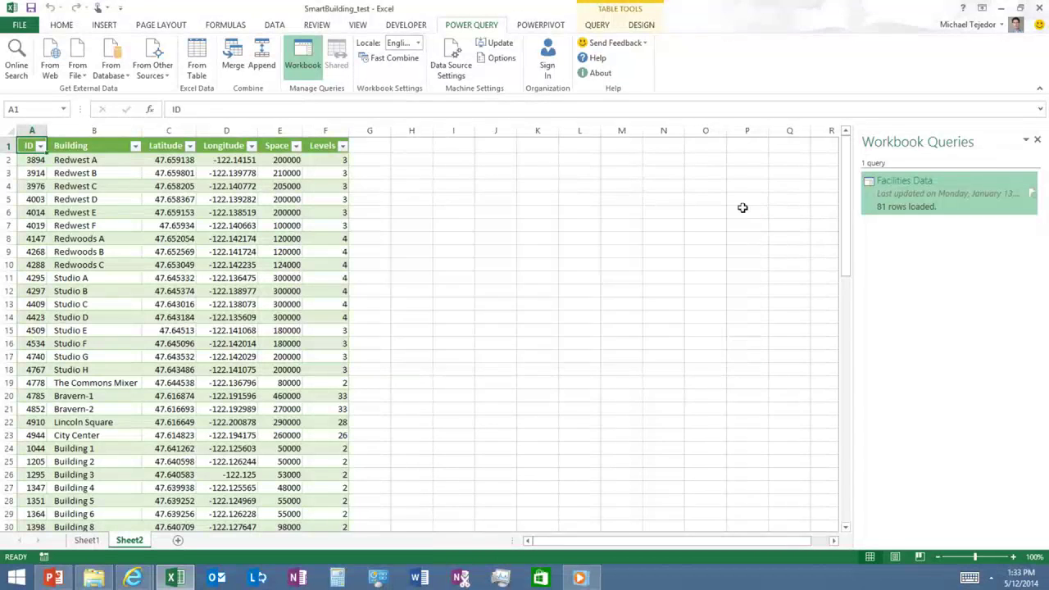
click(78, 71)
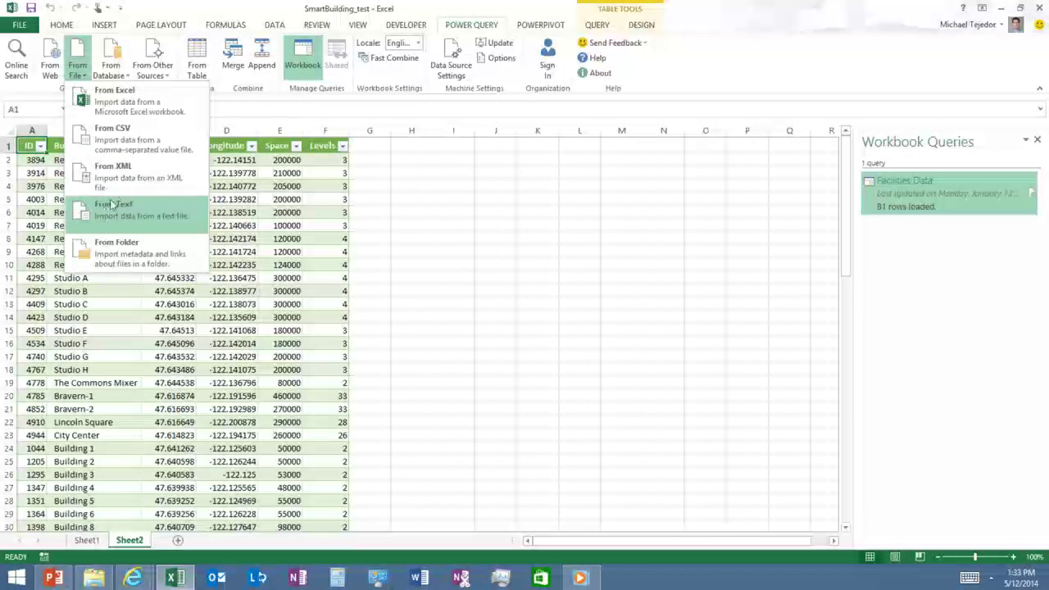
click(123, 75)
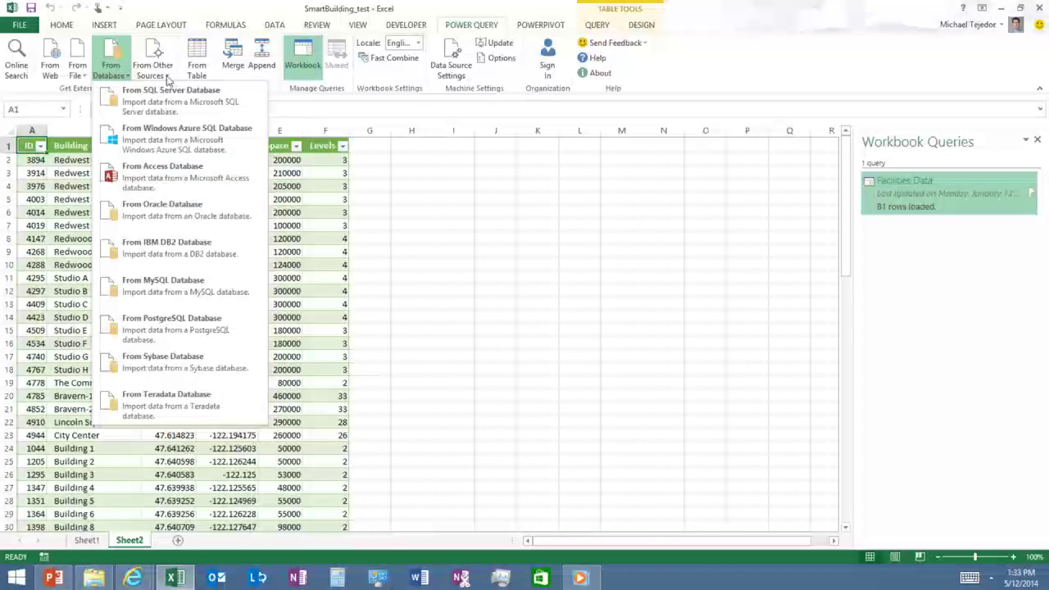
Connect to the Windows Azure HDInsight storage account sensordata and open its energyhdi container for editing.
click(168, 75)
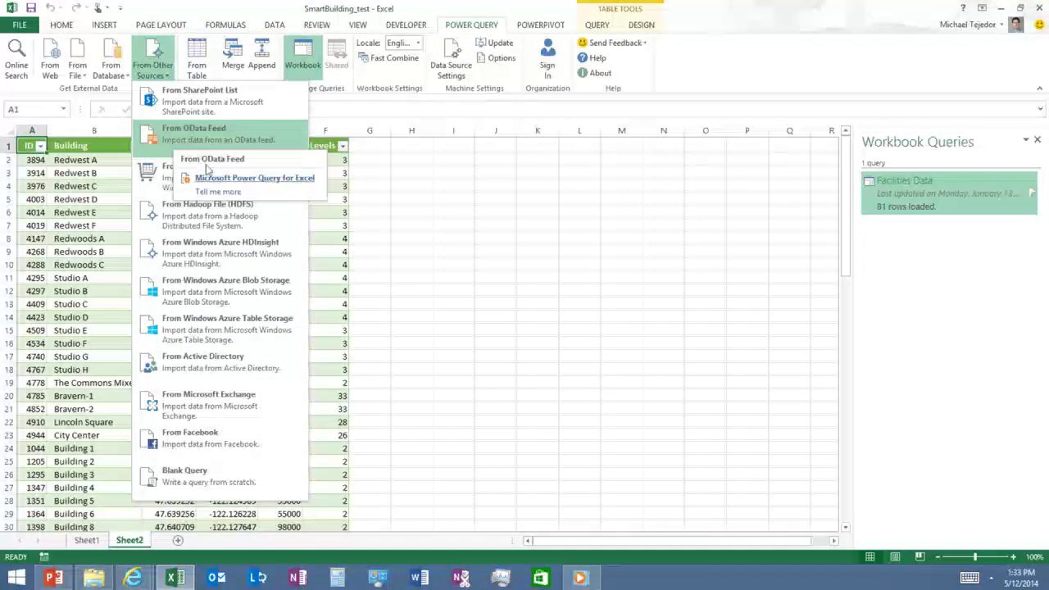
click(237, 249)
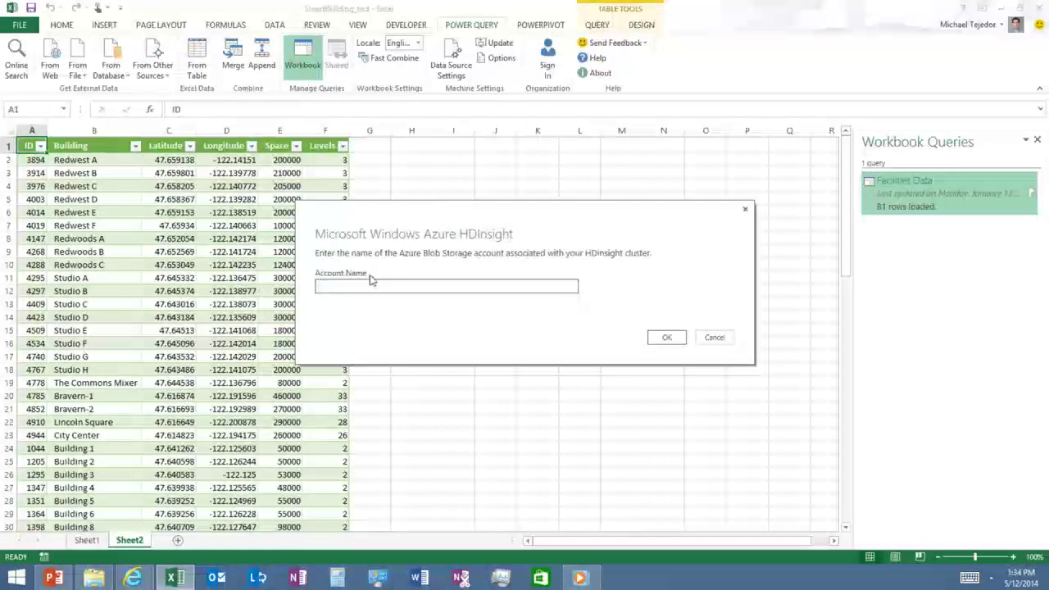
text(sensordatata)
click(657, 341)
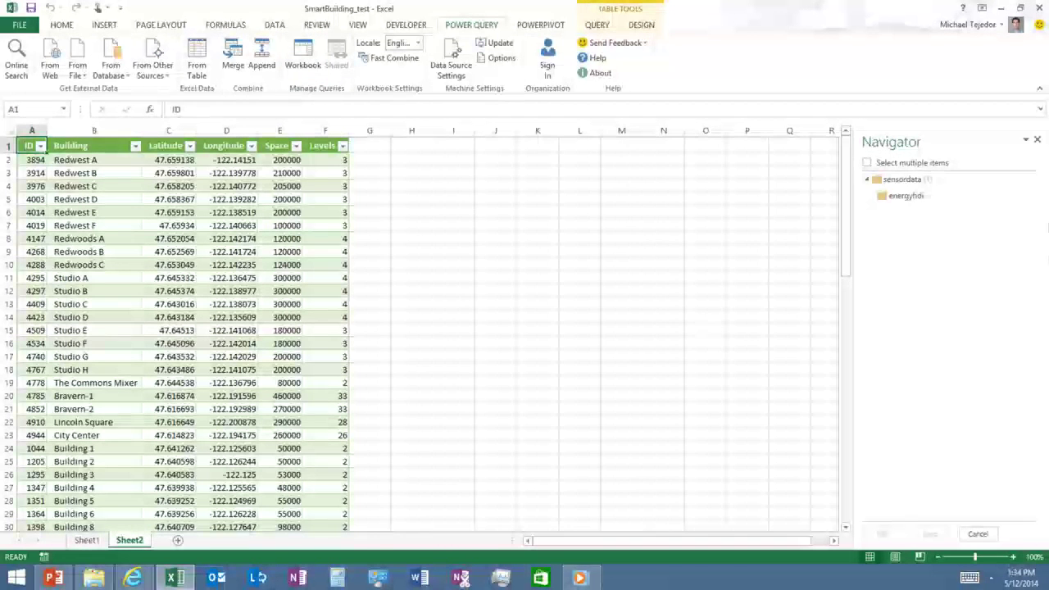
click(905, 198)
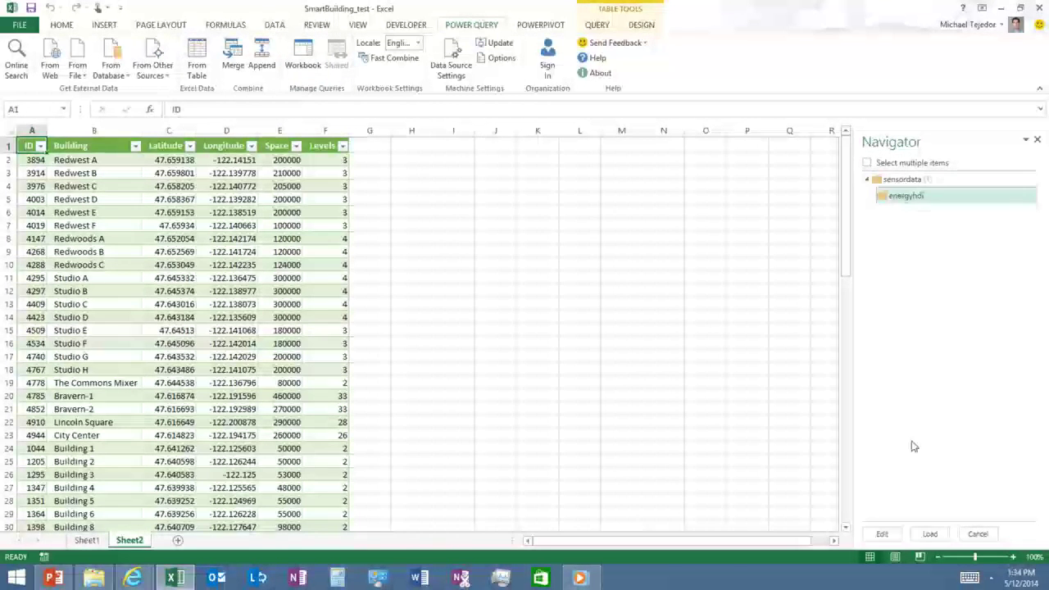
click(881, 535)
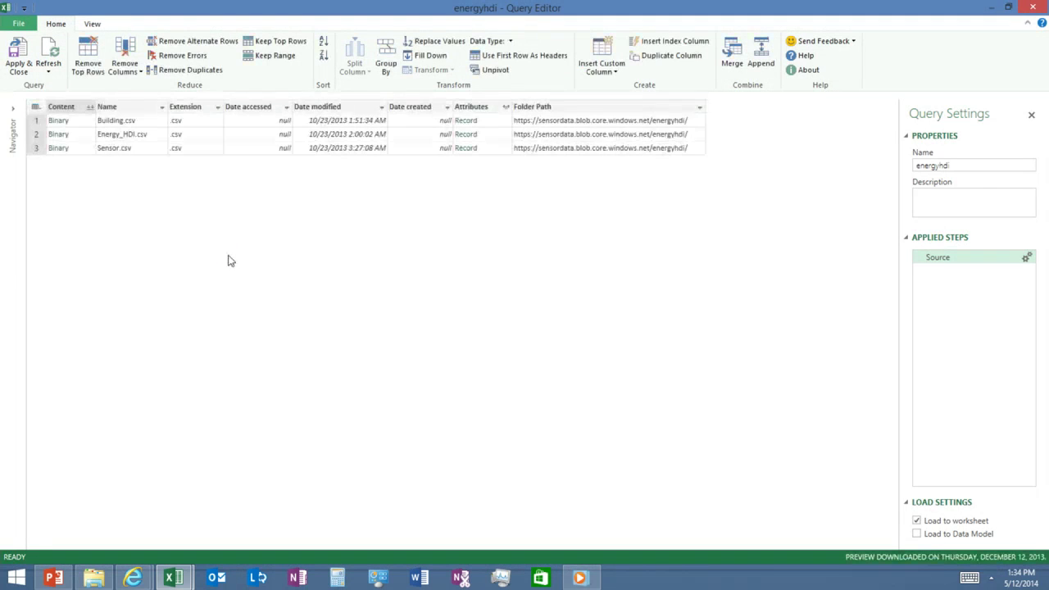
Load the contents of Energy_HDI.csv into the query and use the first row as column headers.
click(59, 134)
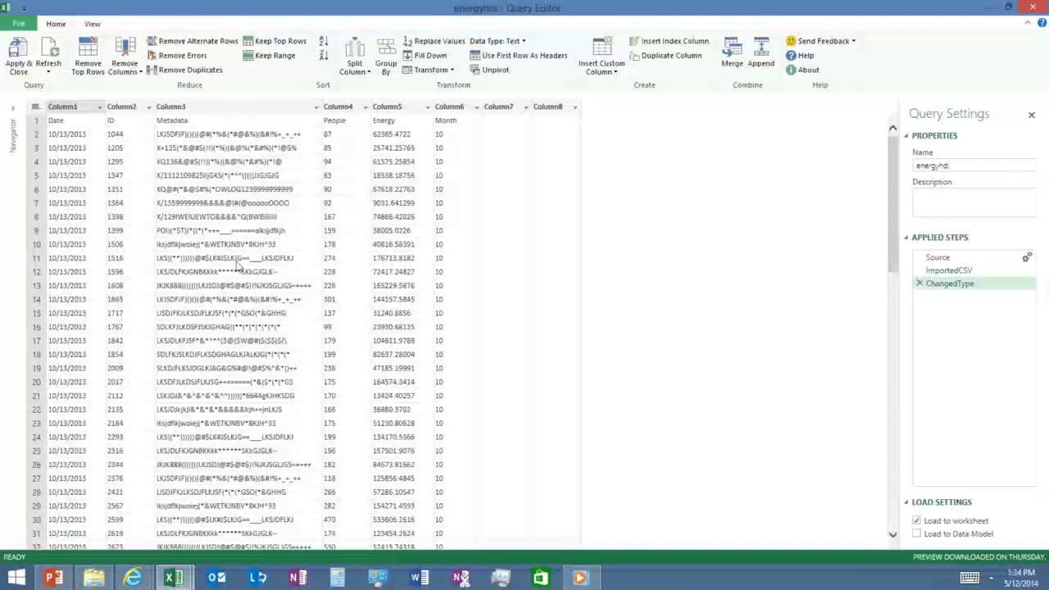
right_click(70, 110)
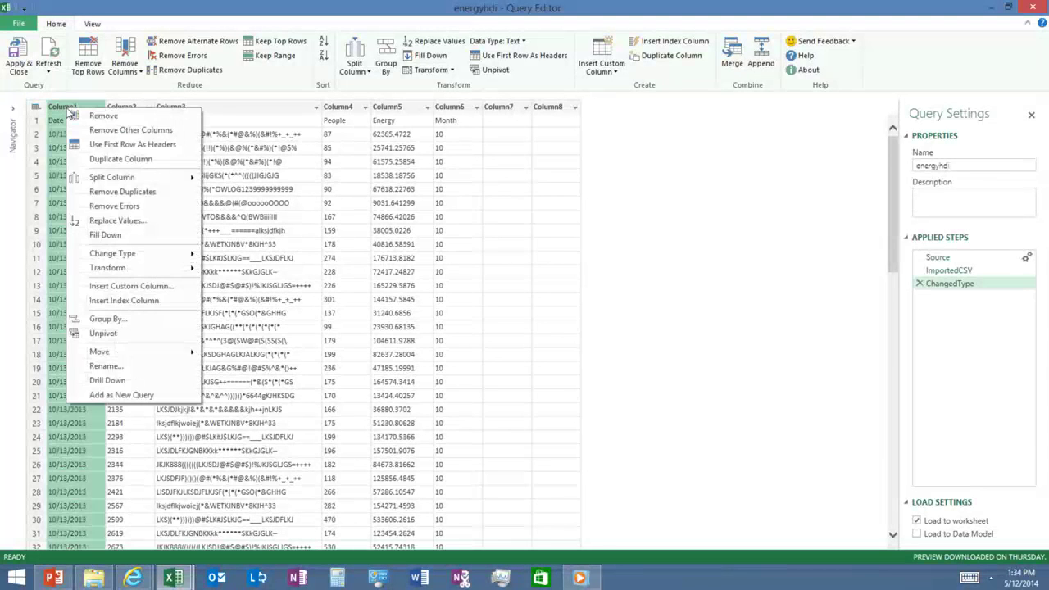
click(135, 145)
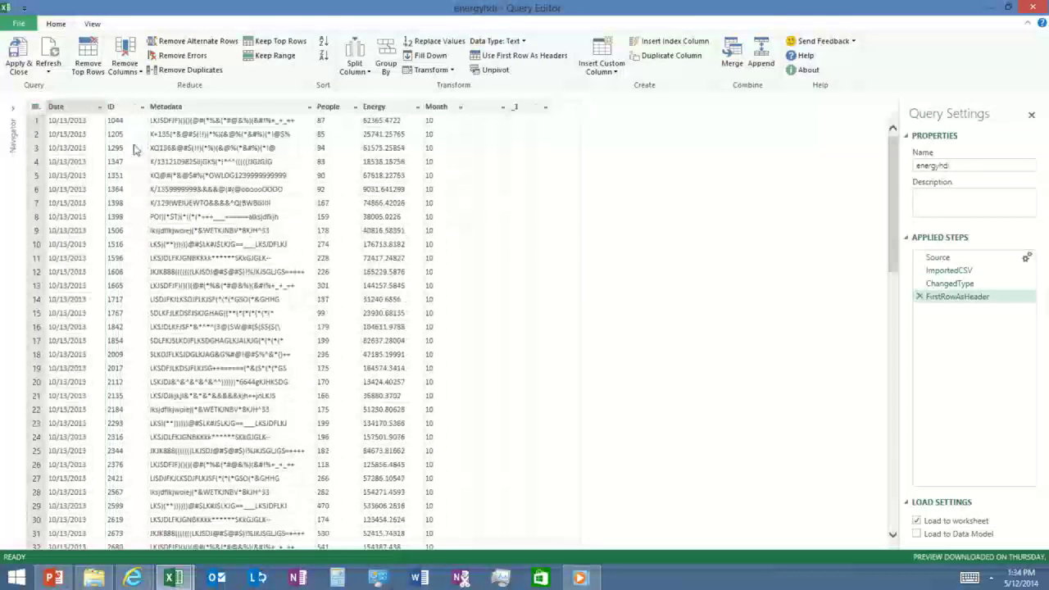
Remove the Metadata column and the two empty columns after Month from the energyhdi query.
click(207, 108)
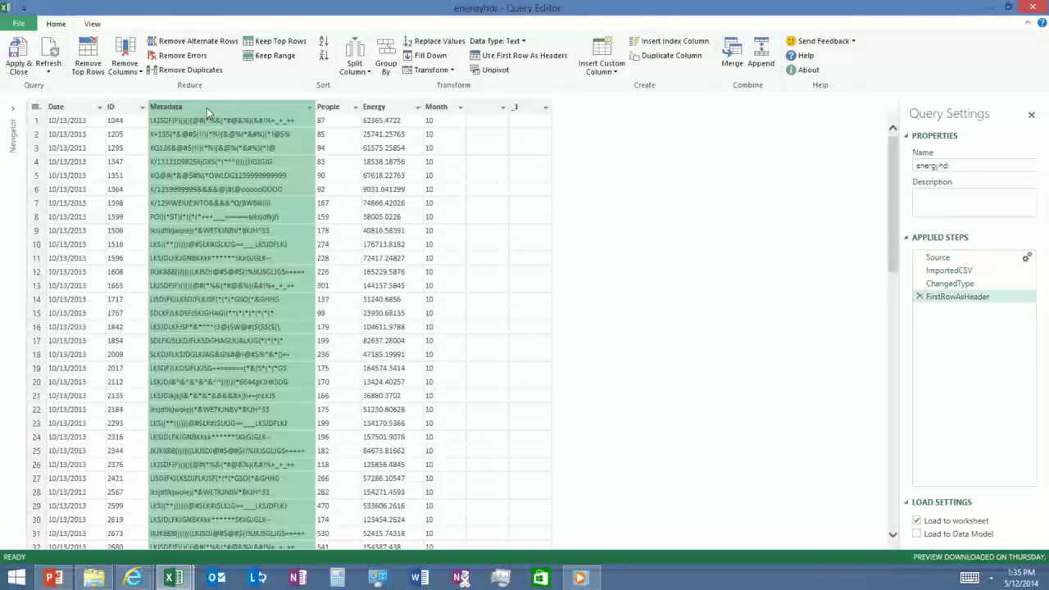
right_click(206, 108)
click(244, 116)
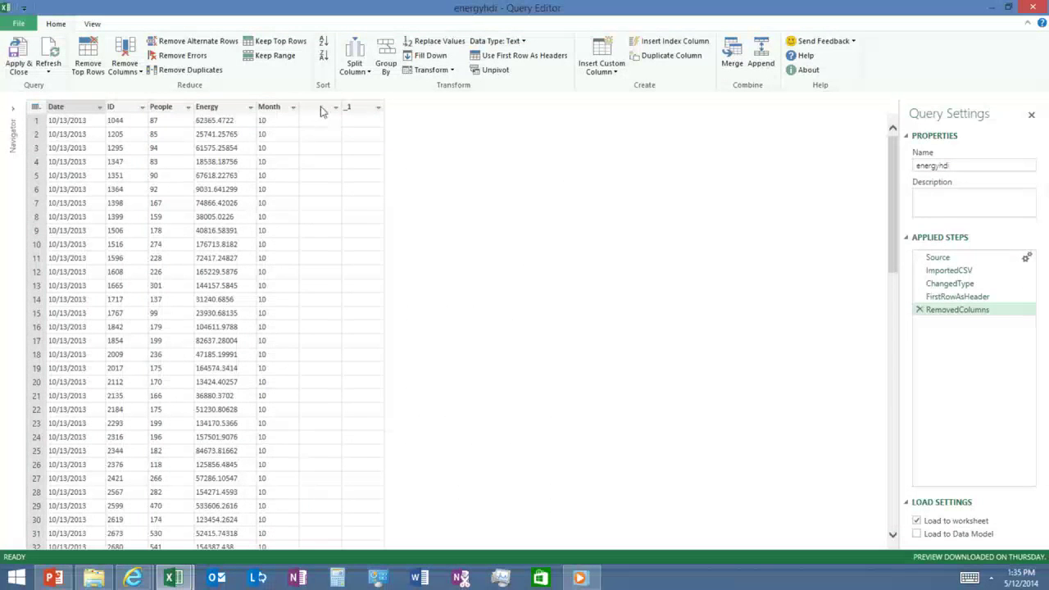
click(324, 114)
ctrl+click(353, 110)
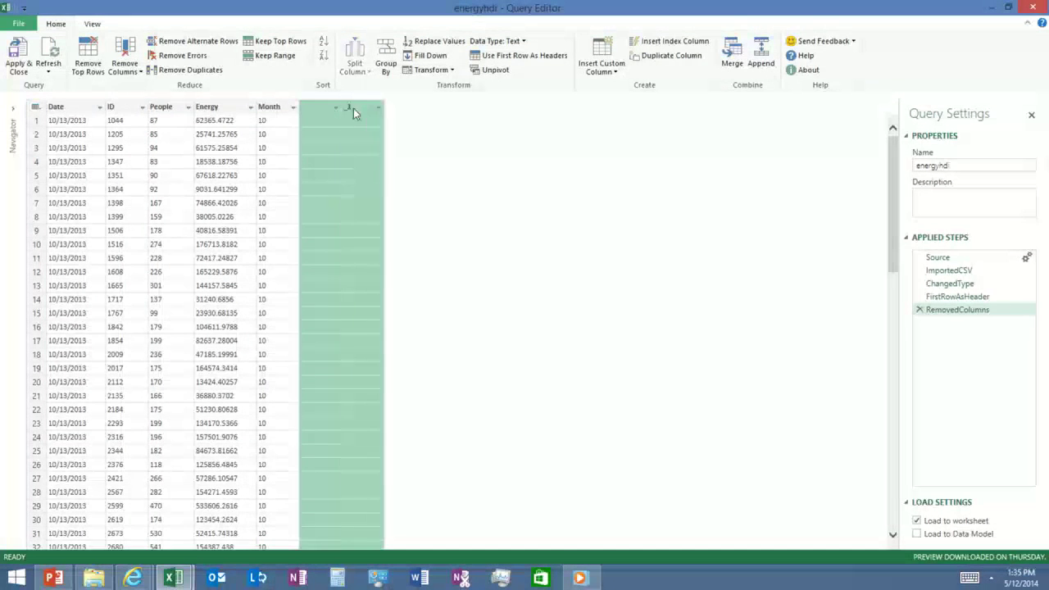
right_click(353, 107)
click(392, 114)
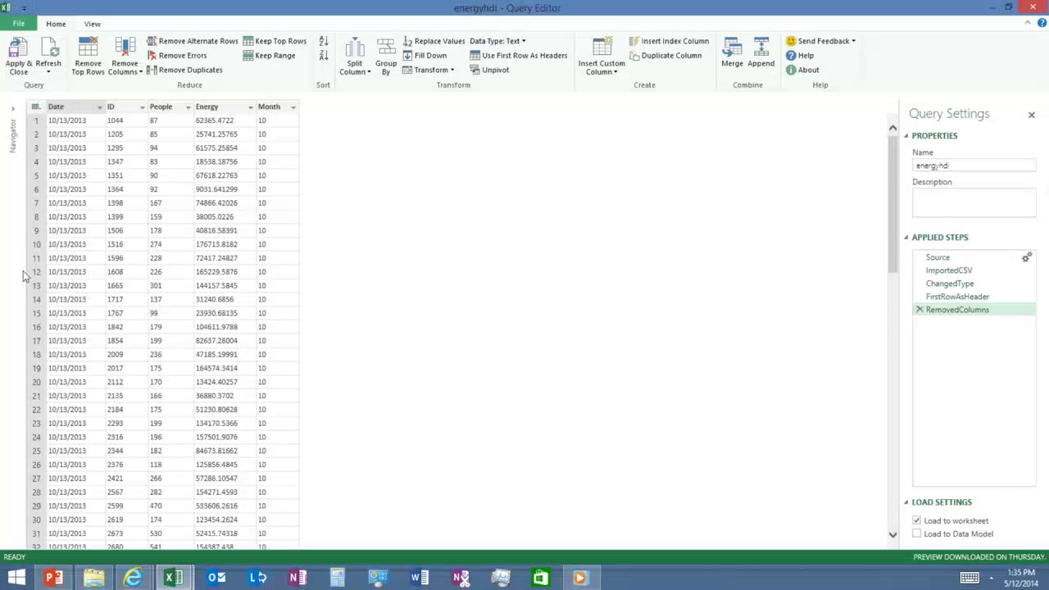
Change the Date column's data type to Date and the ID, People, Energy and Month columns to Number.
right_click(79, 110)
mouse_move(151, 255)
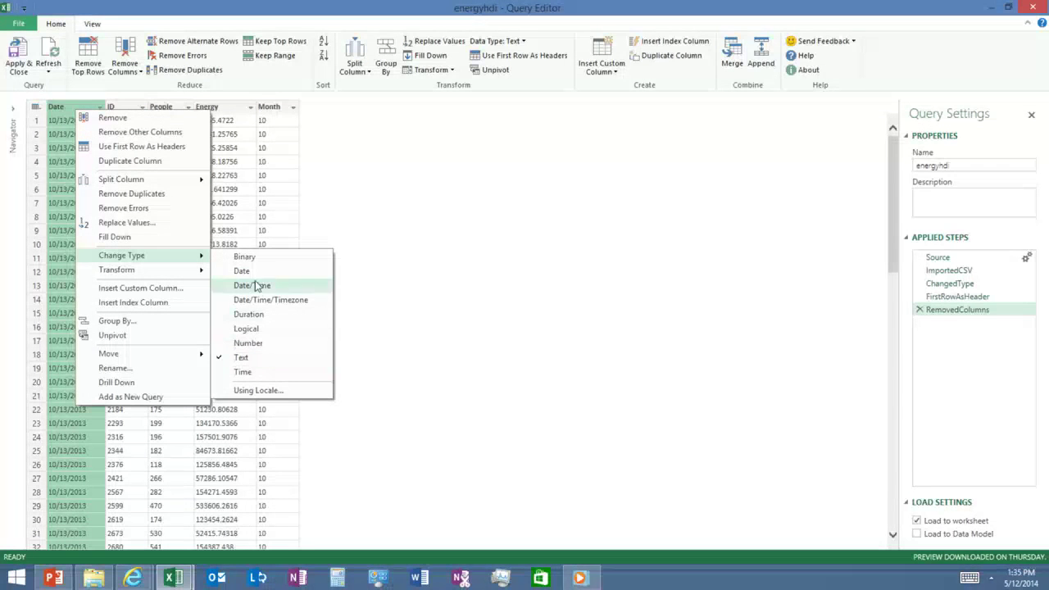
click(244, 271)
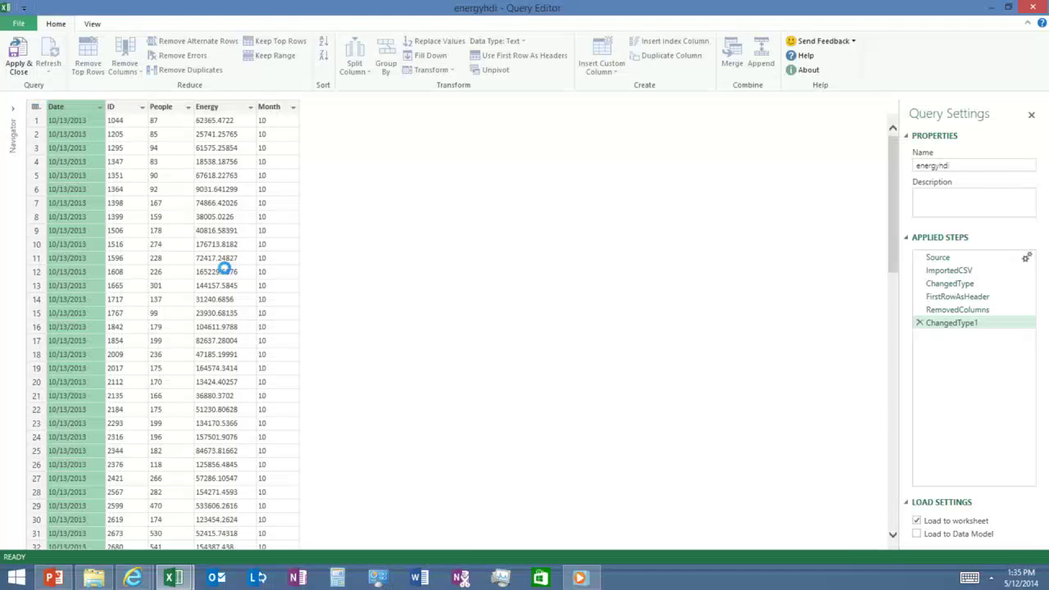
click(117, 110)
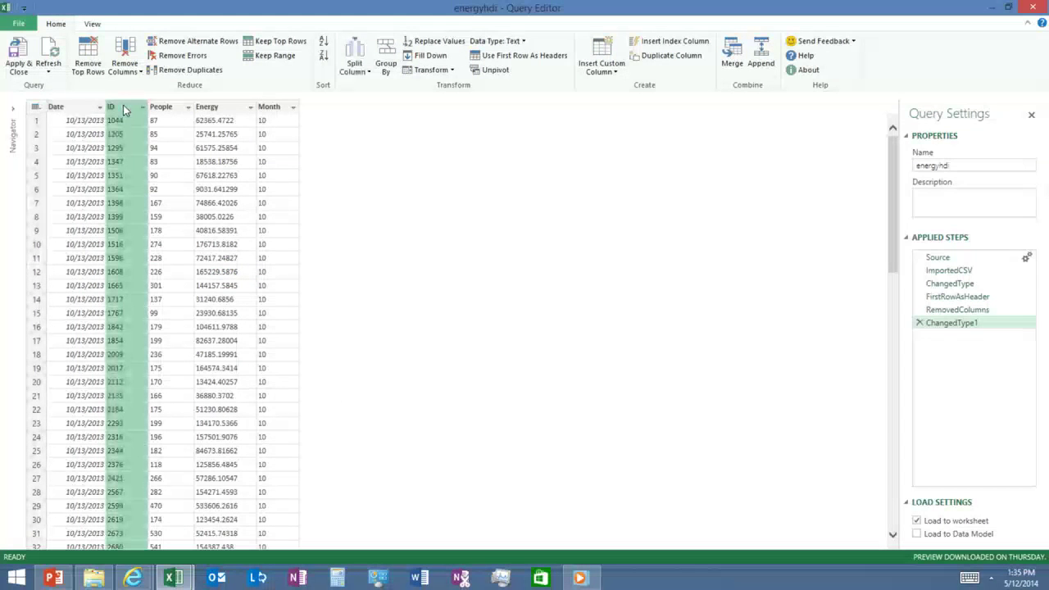
shift+click(274, 112)
right_click(275, 112)
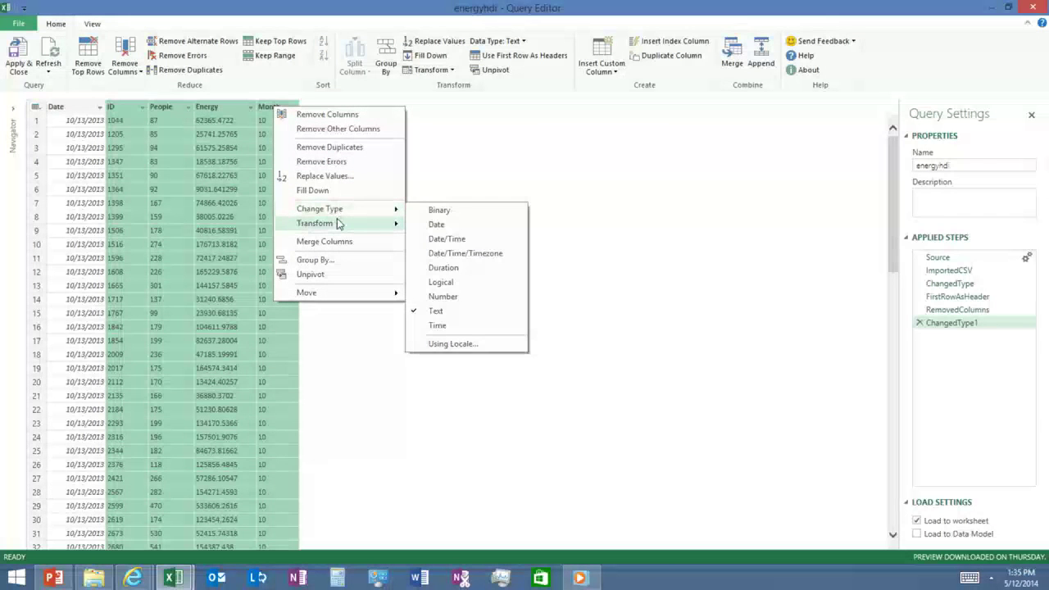
mouse_move(341, 209)
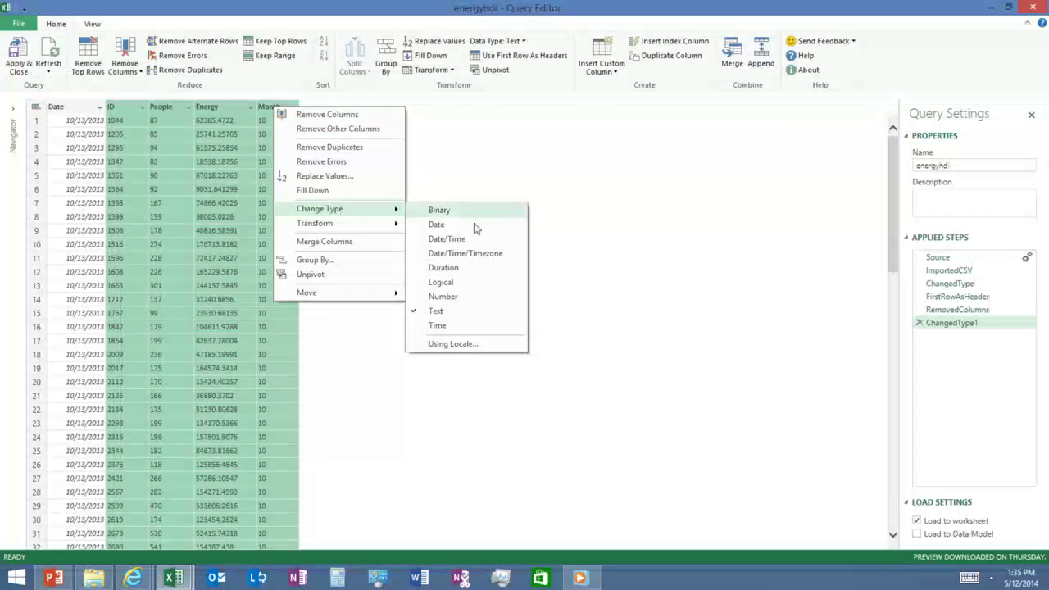
click(443, 295)
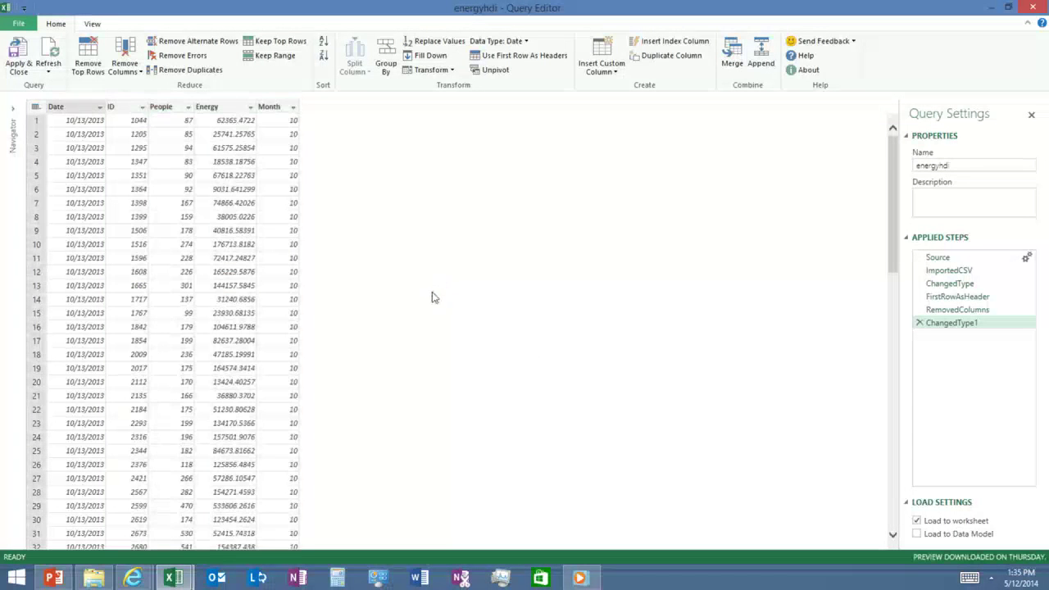
right_click(267, 114)
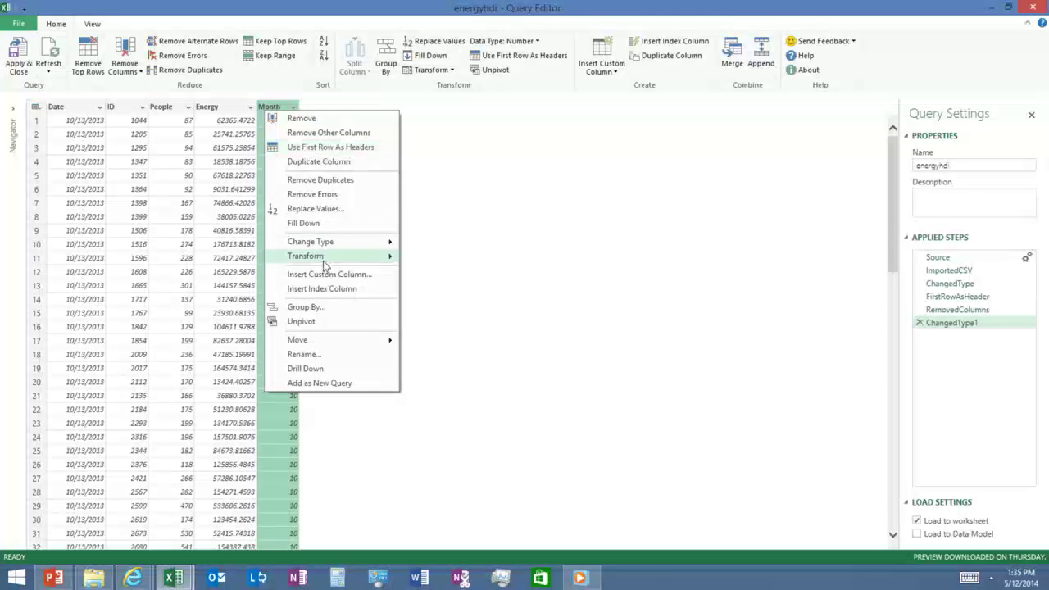
mouse_move(325, 258)
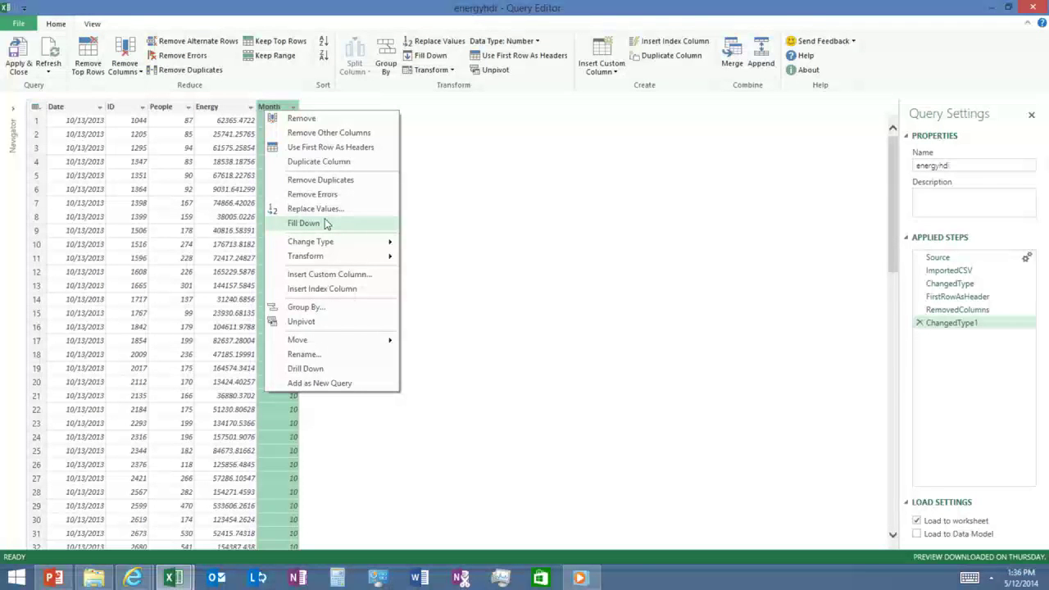
click(628, 260)
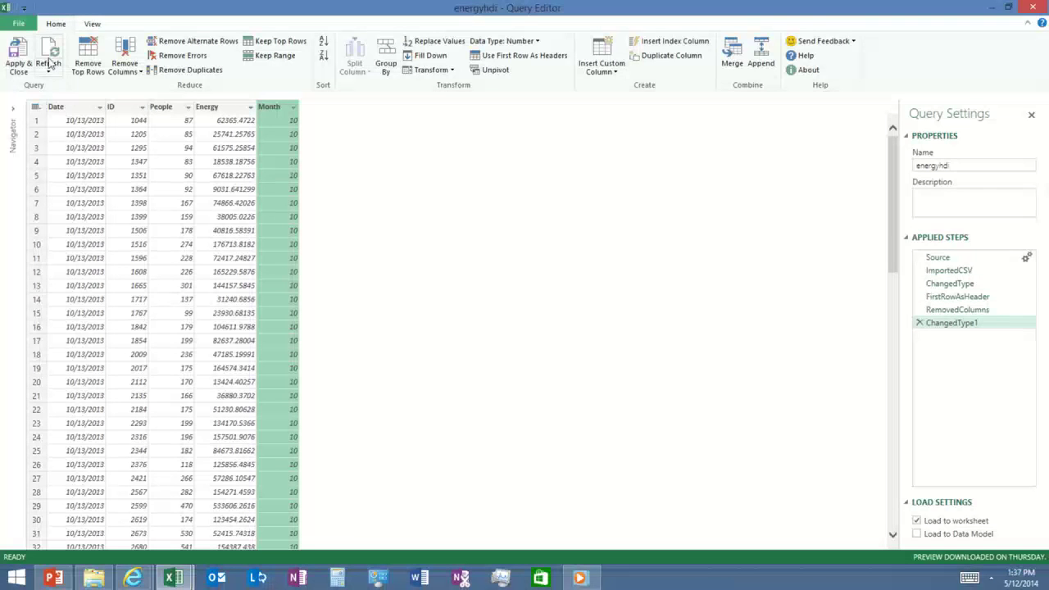
Apply the energyhdi query edits and load the cleaned data into a worksheet.
click(18, 62)
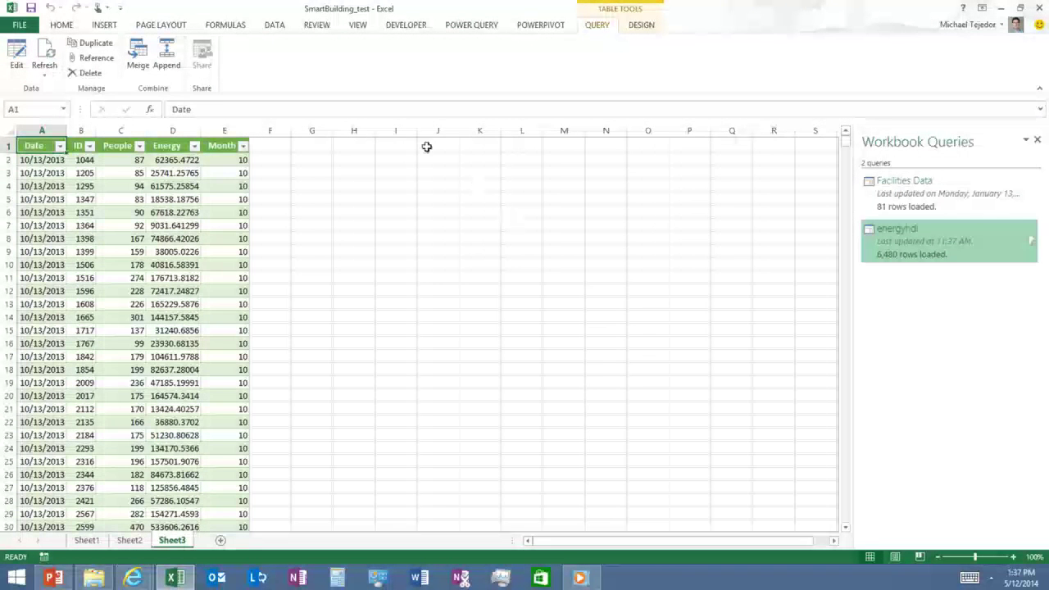
Merge the Facilities Data query with the energyhdi query, matching the two tables on their ID columns.
click(139, 64)
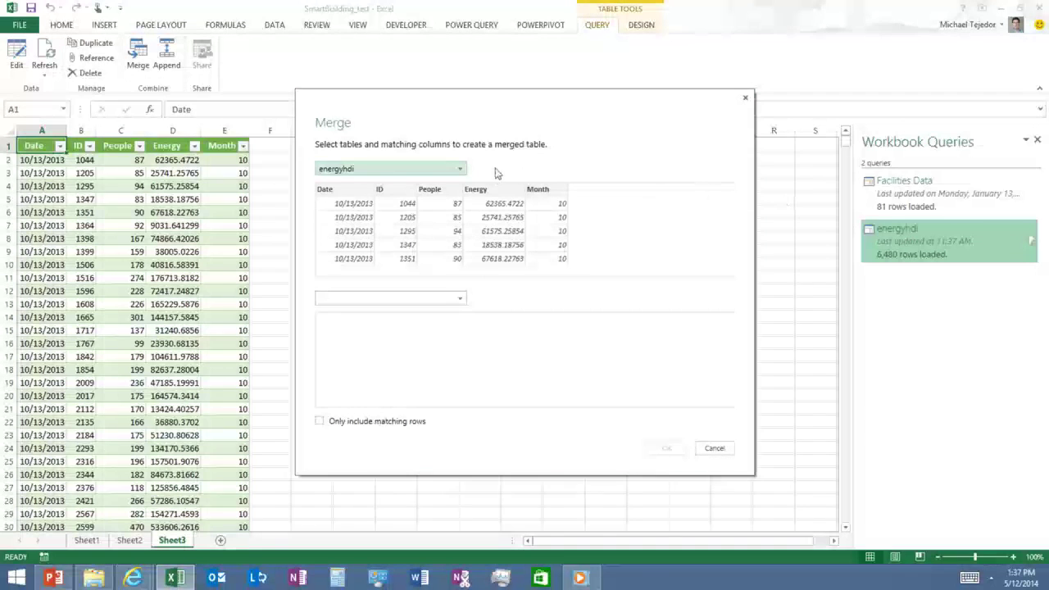
click(460, 170)
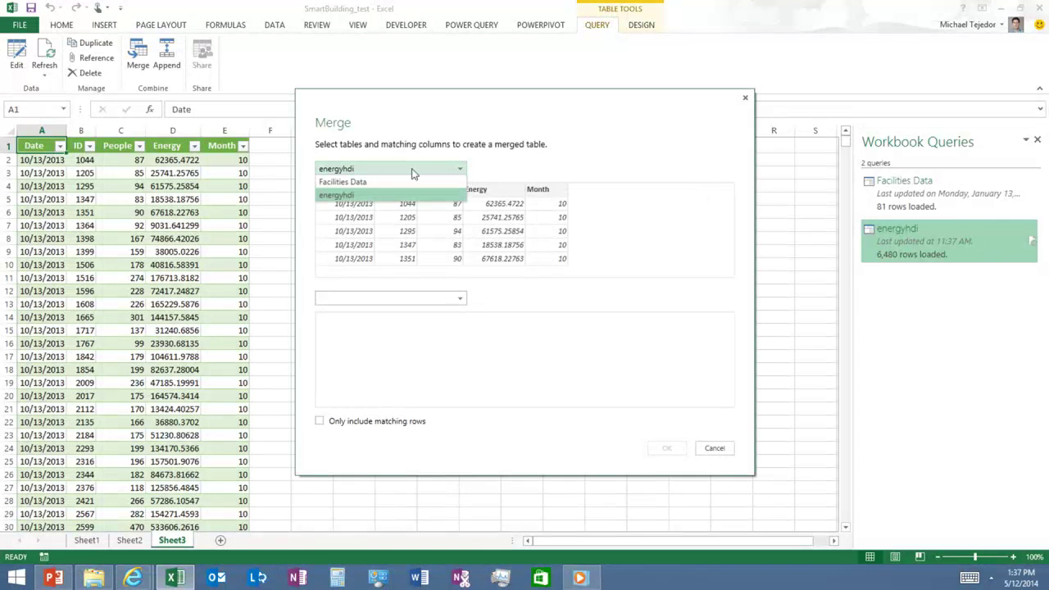
click(352, 182)
click(463, 304)
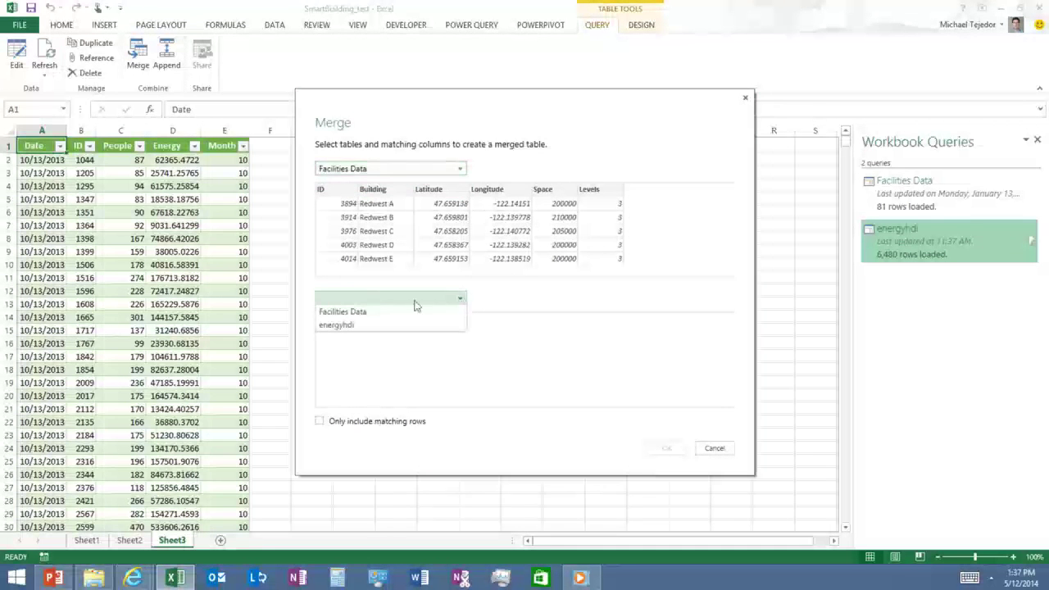
click(344, 327)
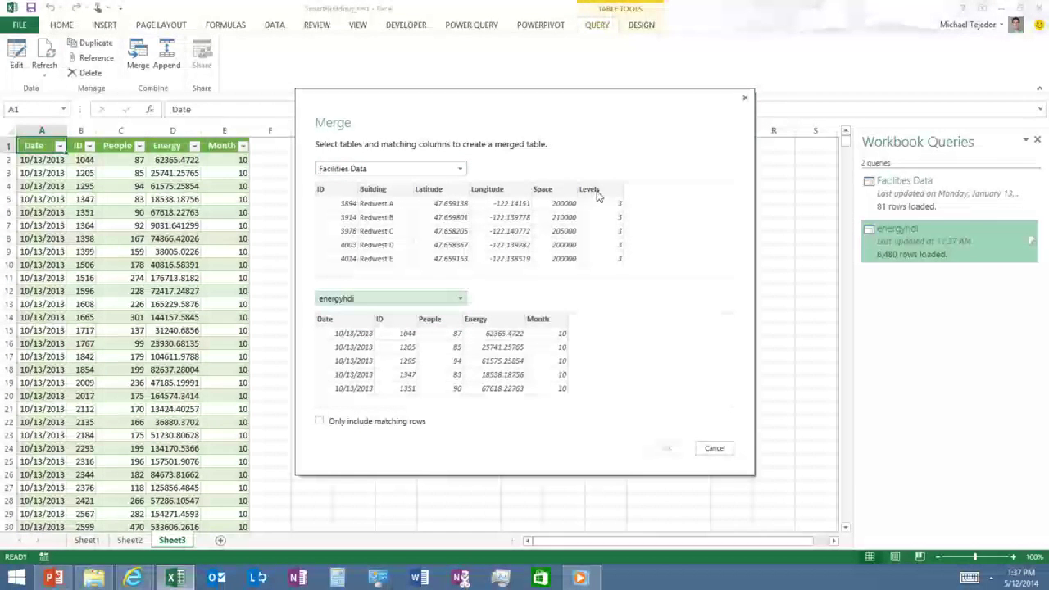
click(329, 190)
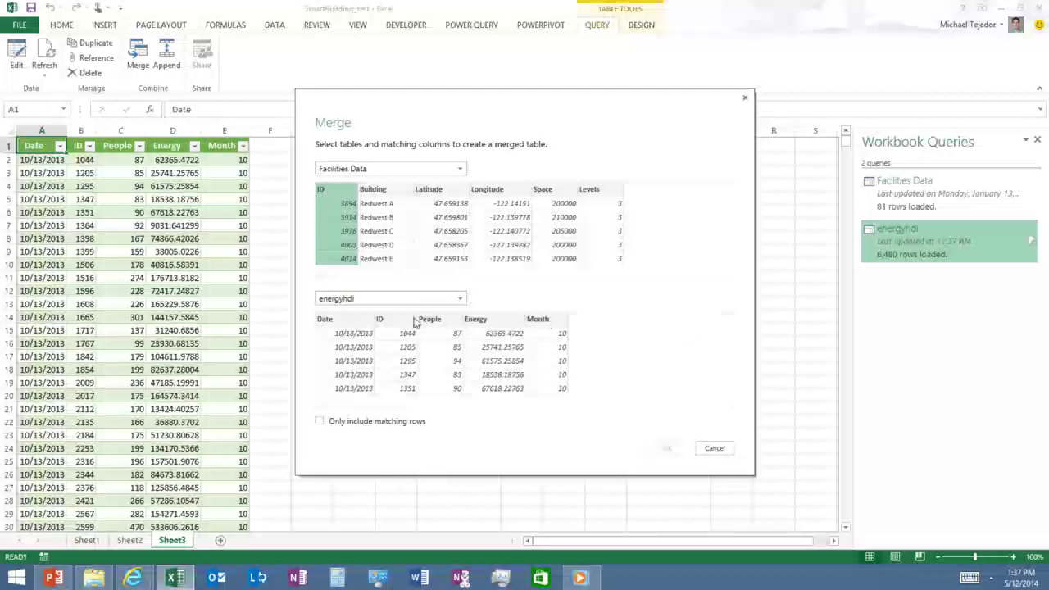
click(384, 319)
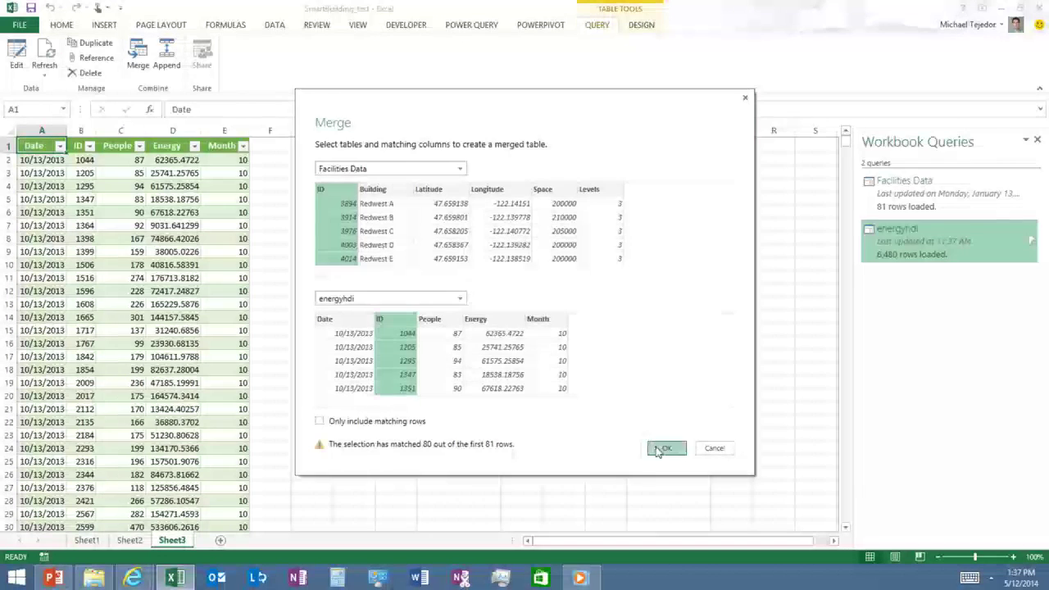
click(666, 447)
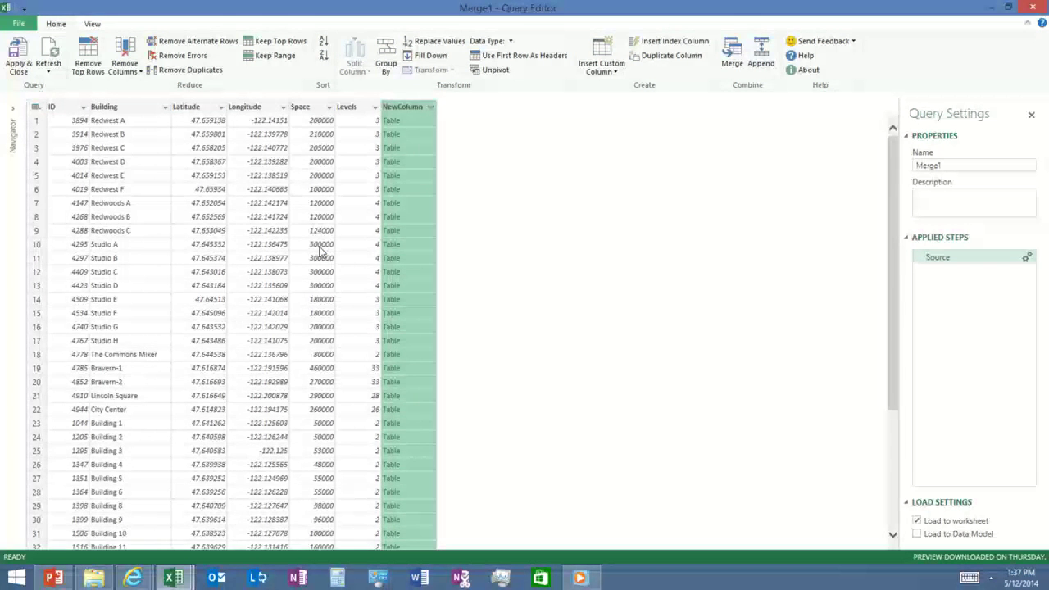
Expand NewColumn in Merge1 into Date, People, Energy and Month, leaving out ID, and load the merged data into a worksheet.
click(430, 107)
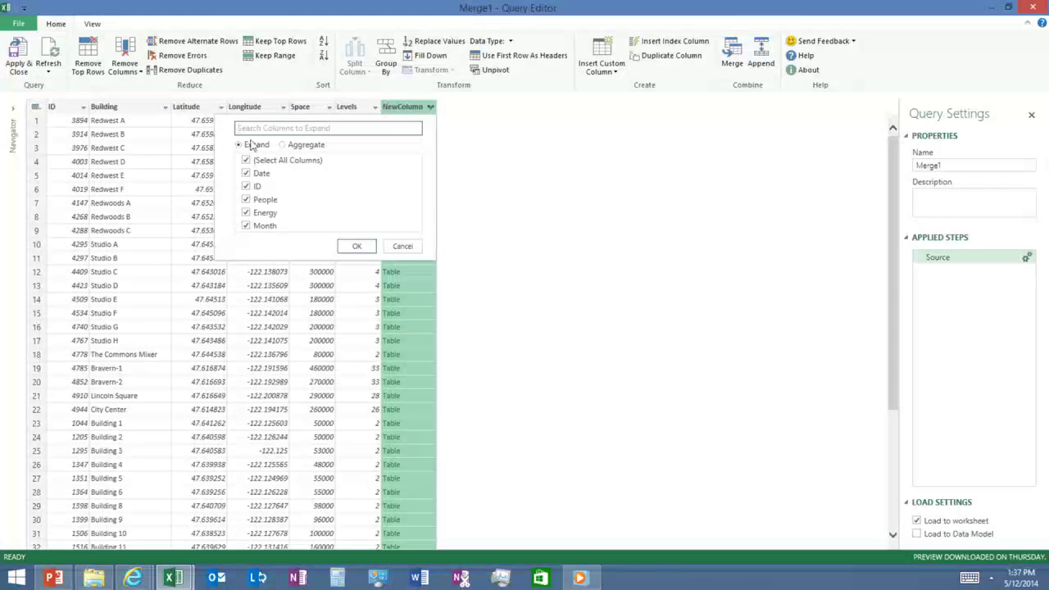
click(247, 186)
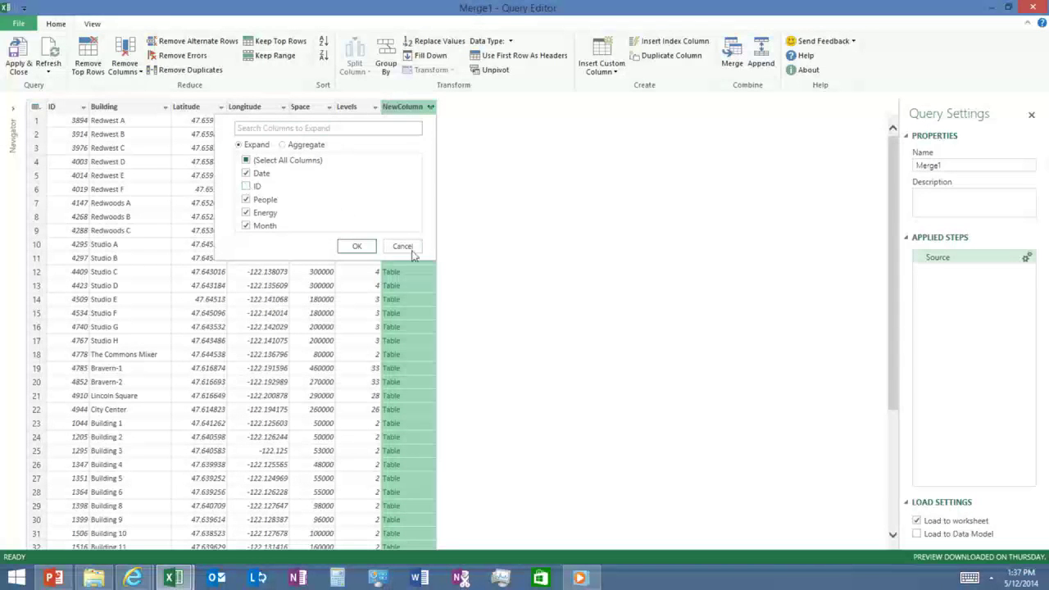
click(356, 245)
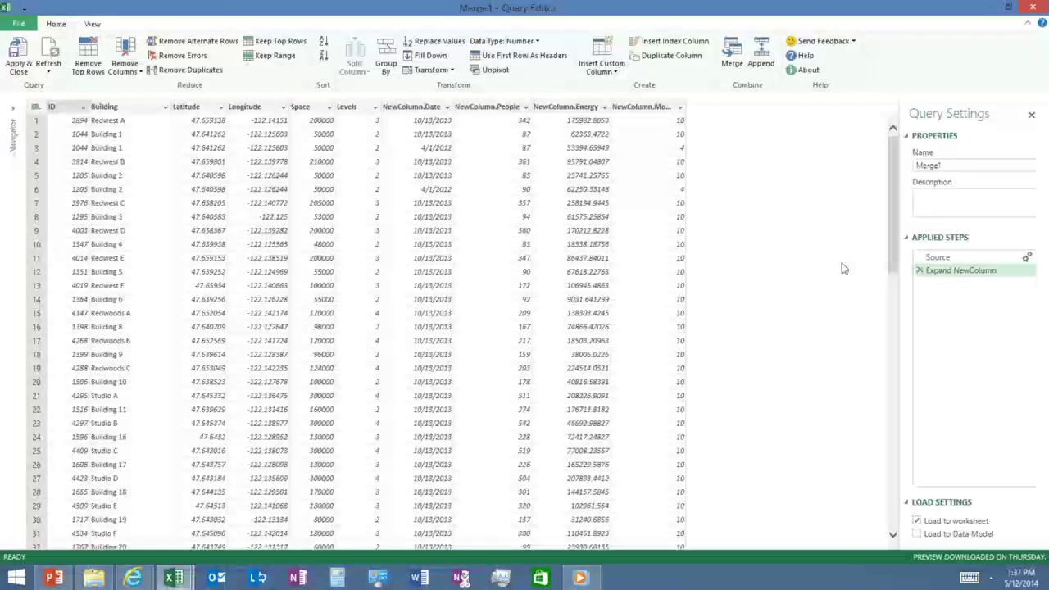
click(19, 64)
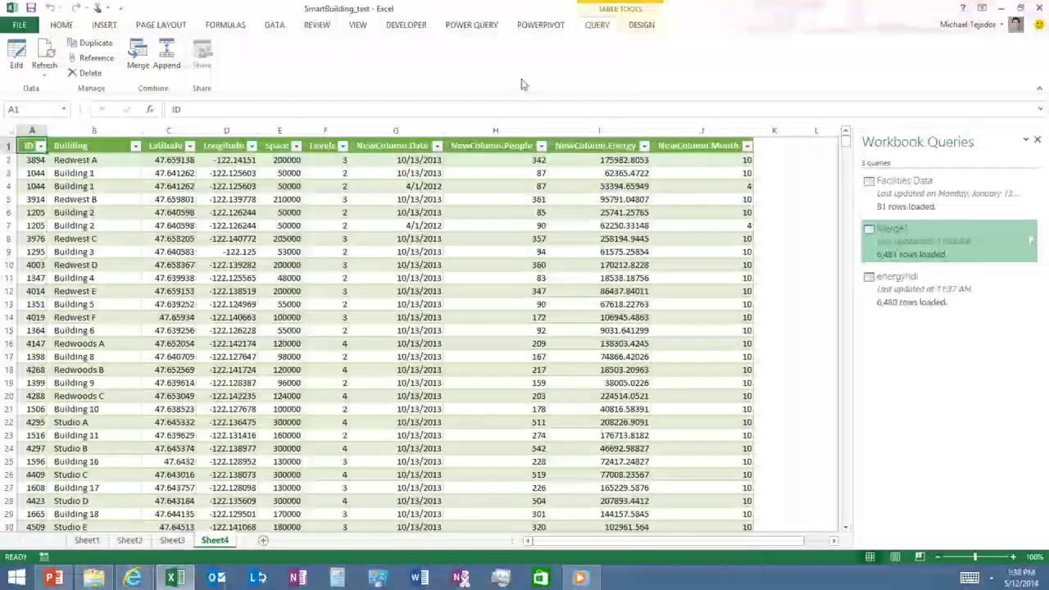
Search online data sources in Power Query for "weather redmond wa".
click(475, 24)
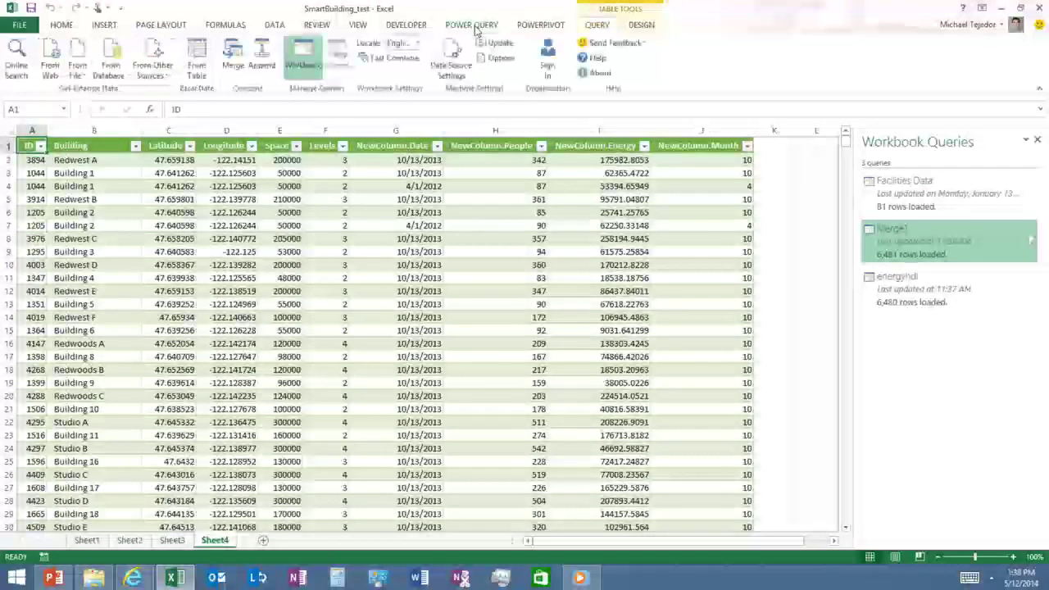
click(30, 74)
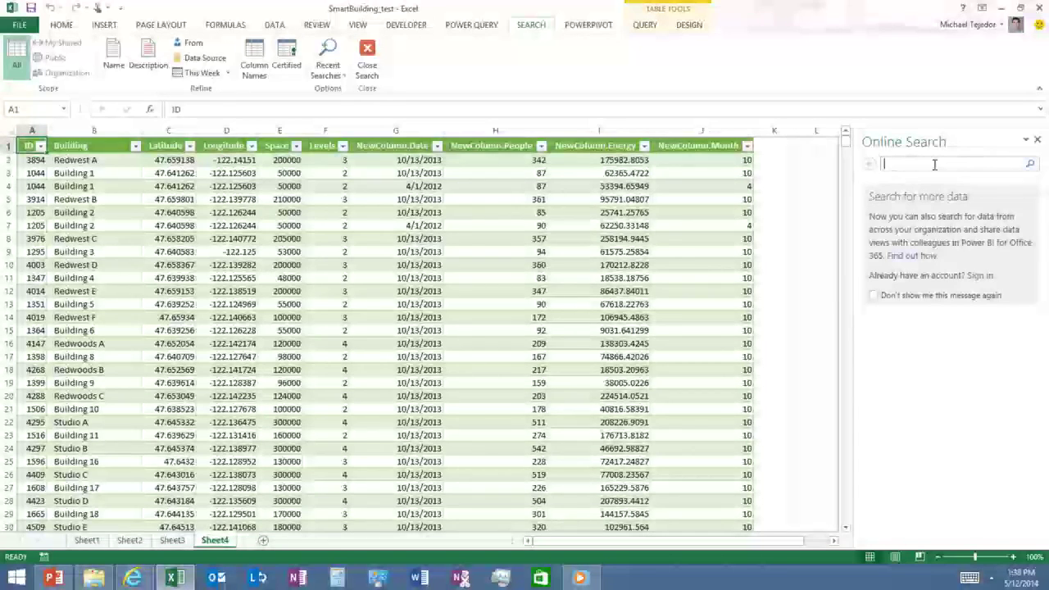
text(weather redo)
text(ond wa)
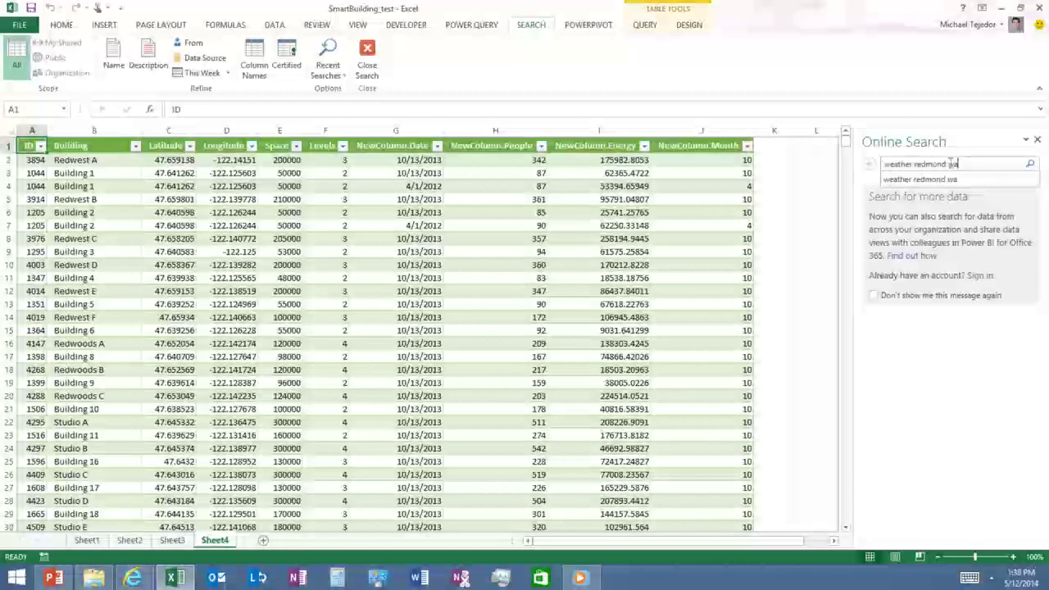
click(939, 179)
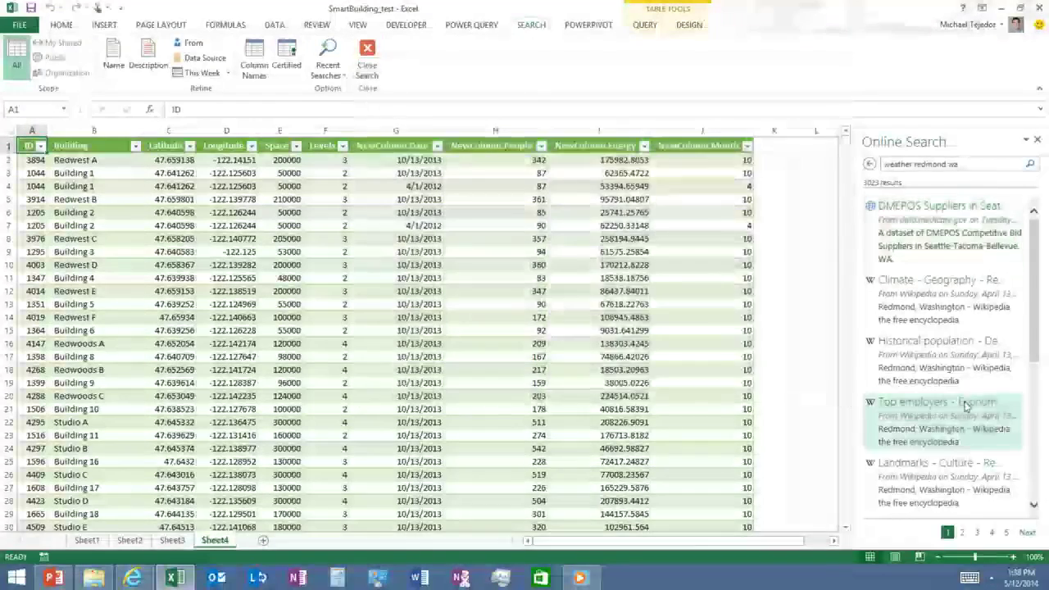
Load the Wikipedia Climate - Geography - Redmond, Washington table from the search results into a worksheet.
mouse_move(965, 402)
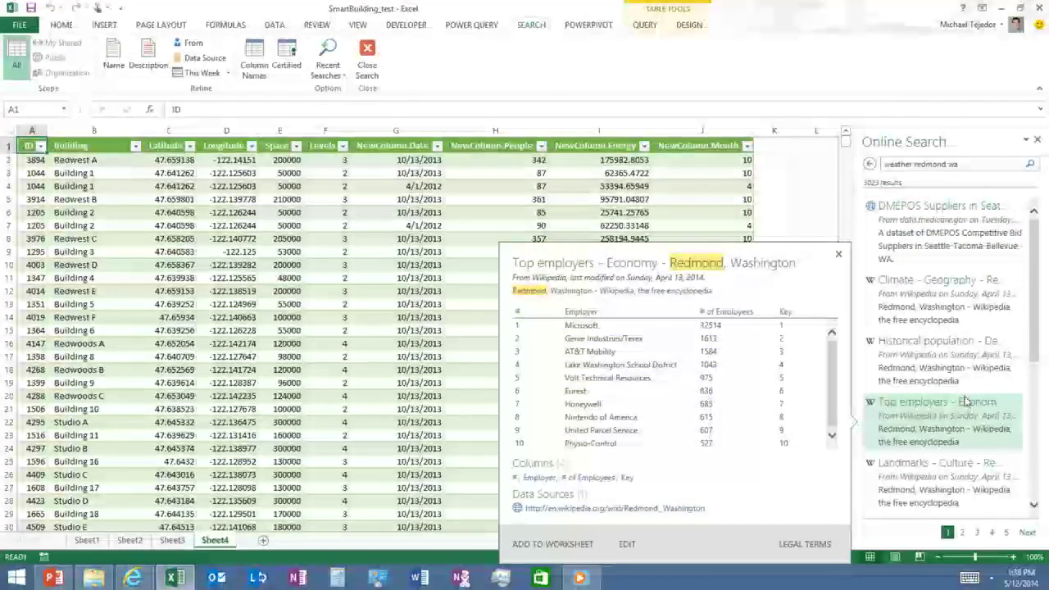
mouse_move(937, 305)
click(938, 306)
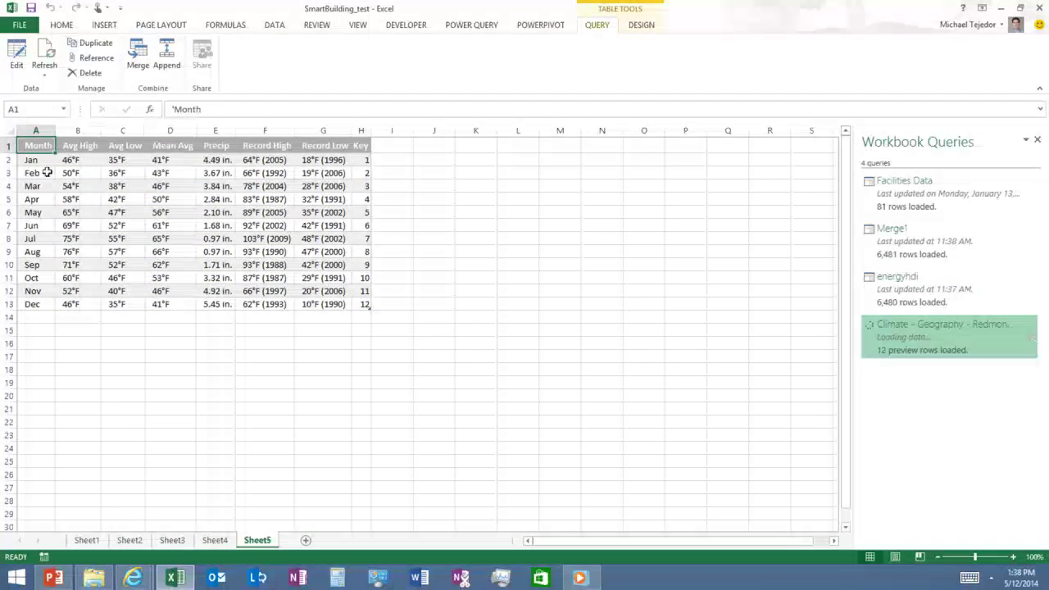
Merge the Merge1 query with the Redmond climate query, matching NewColumn.Month to the climate table's Key column.
click(140, 64)
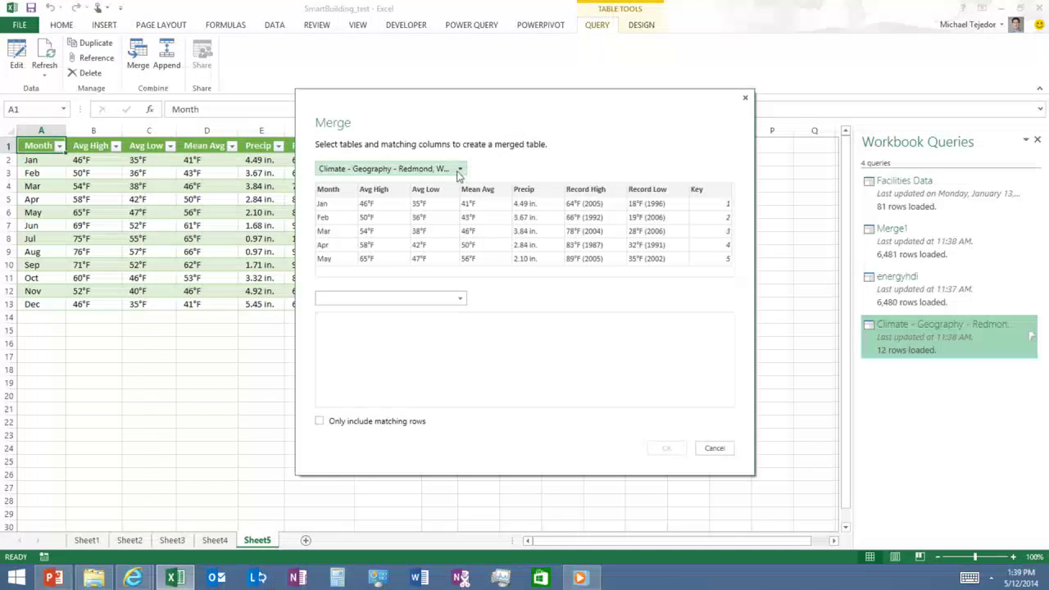
click(460, 168)
click(334, 209)
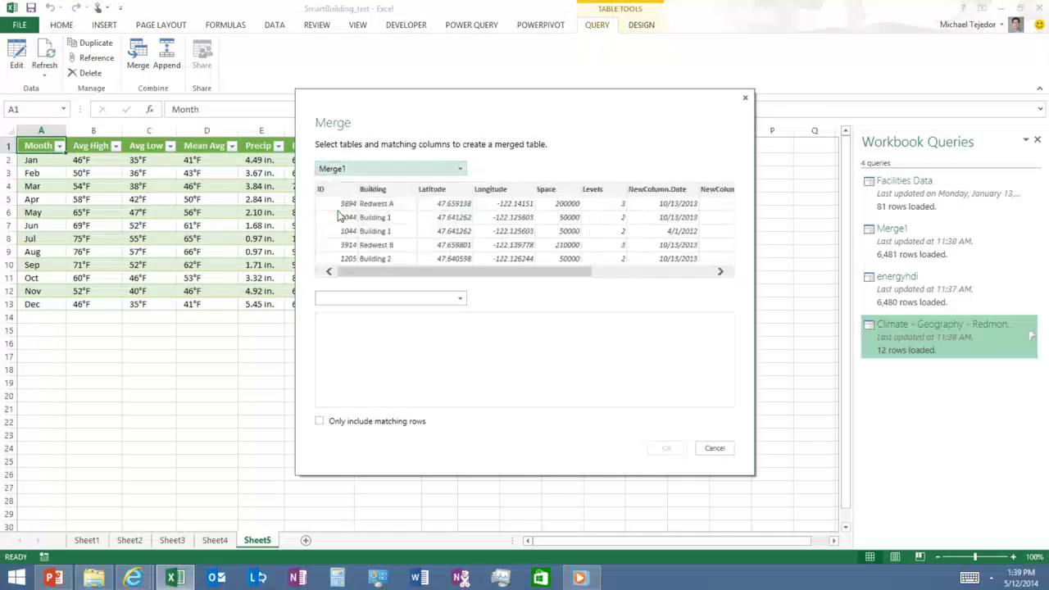
click(460, 299)
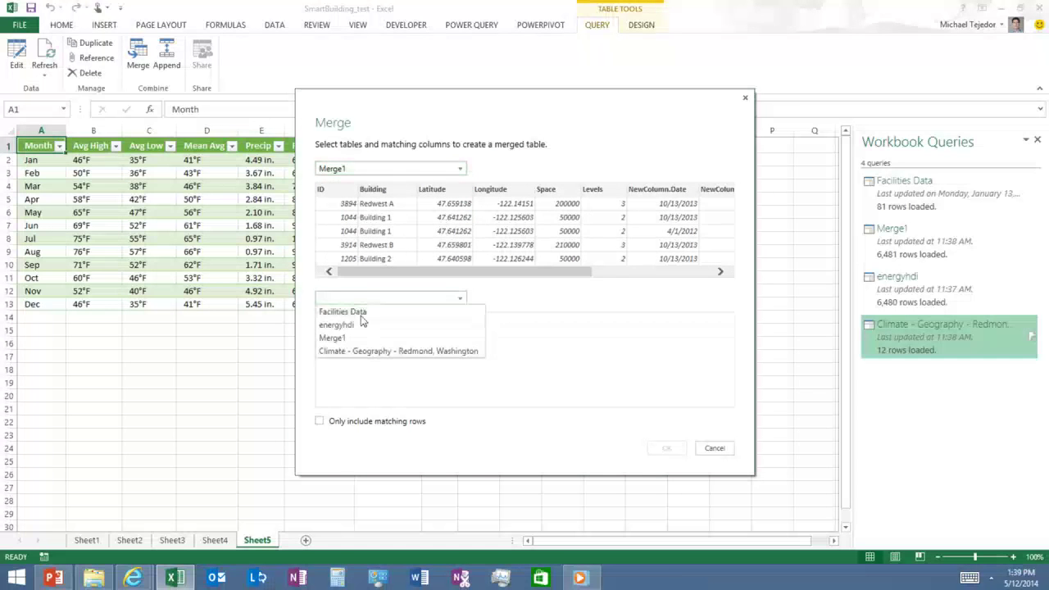
click(356, 353)
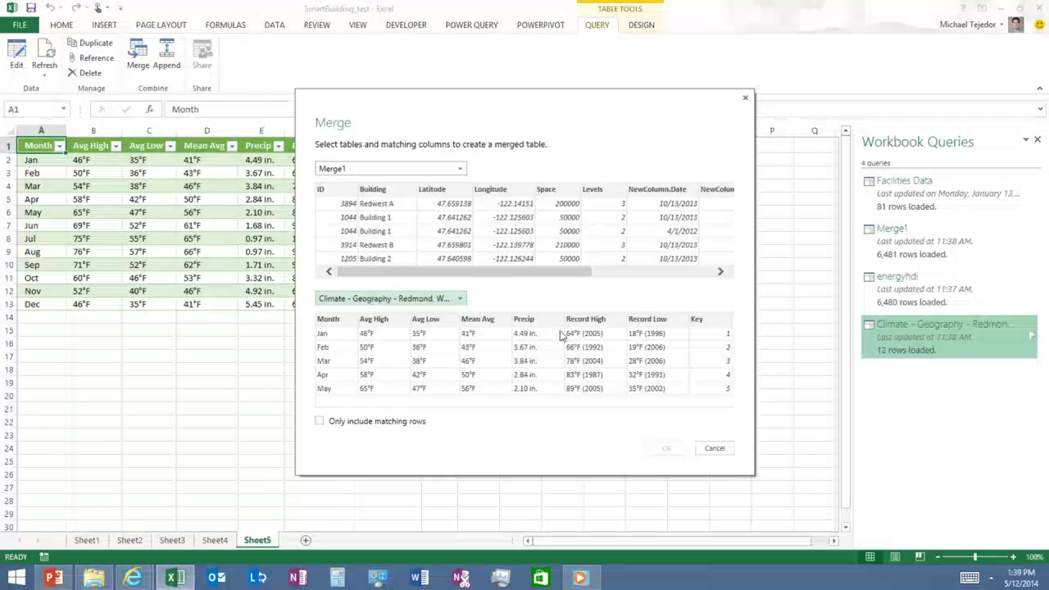
drag(504, 274, 629, 274)
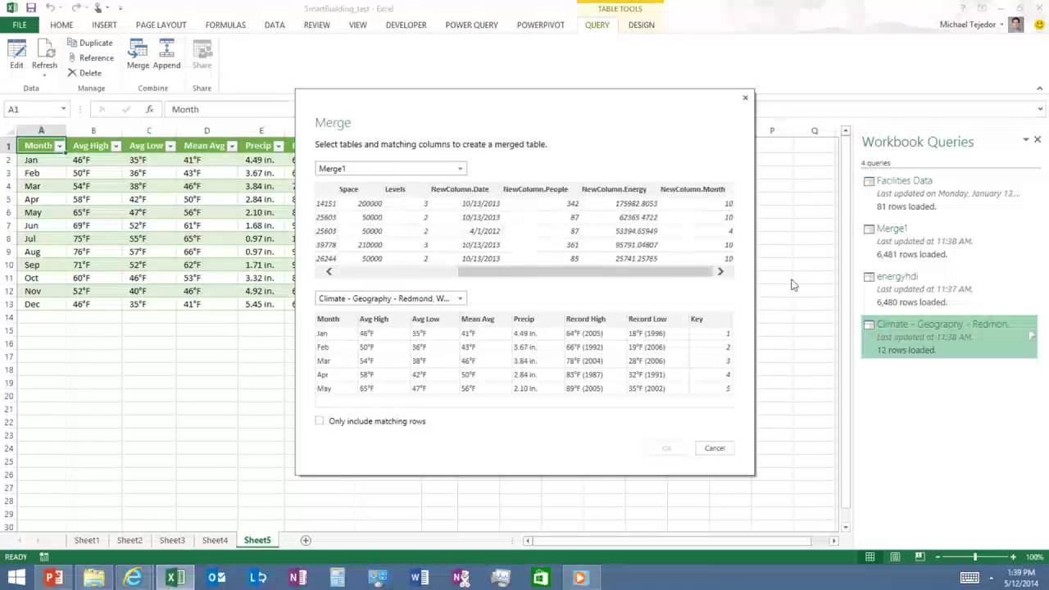
click(722, 191)
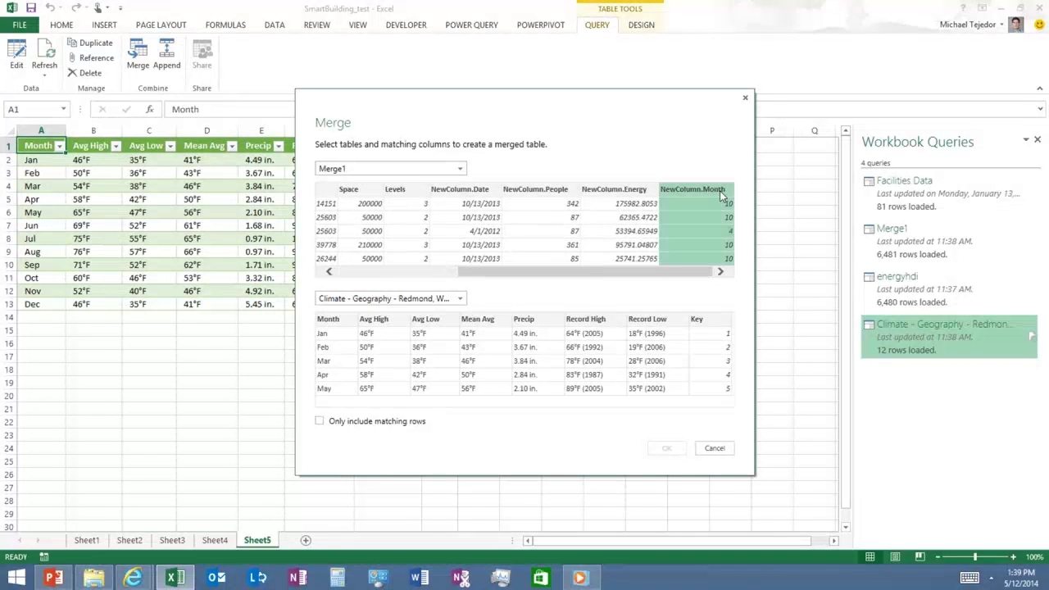
click(700, 322)
click(665, 448)
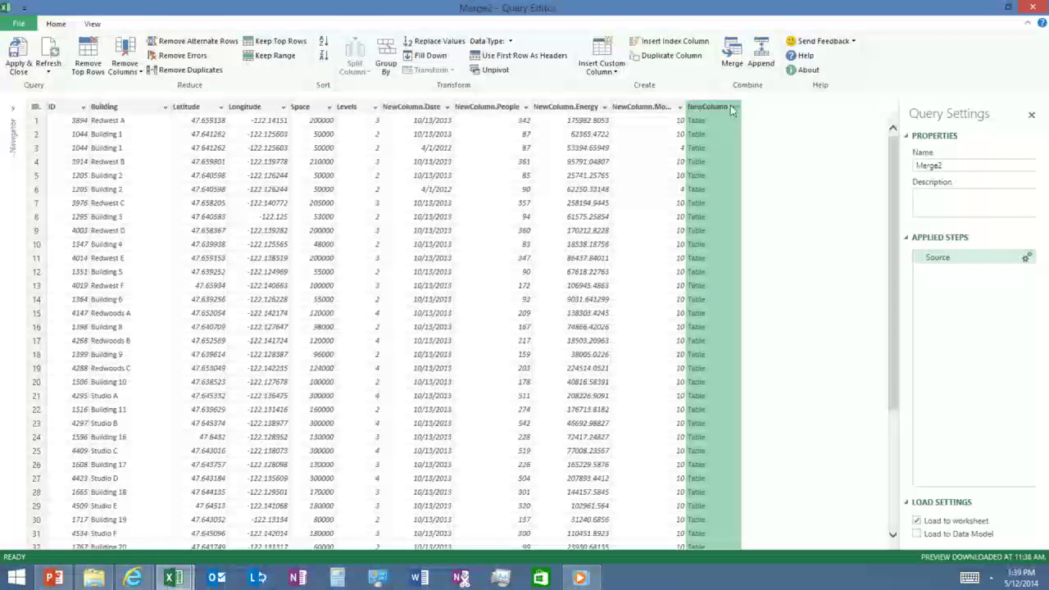
Expand the merged climate column in Merge2 to include only the Mean Avg field.
click(736, 106)
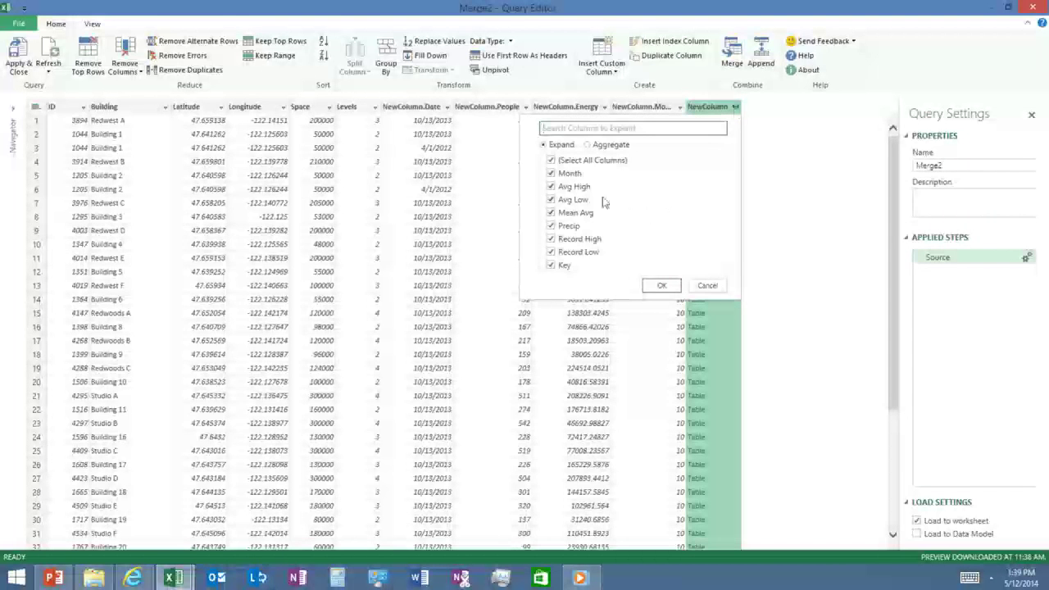
click(550, 160)
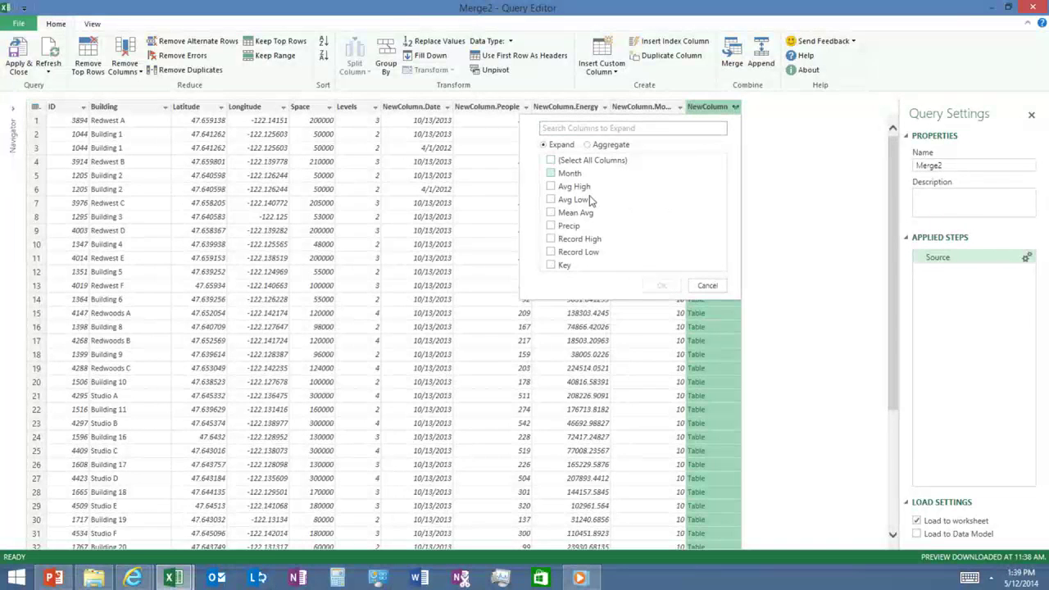
click(551, 213)
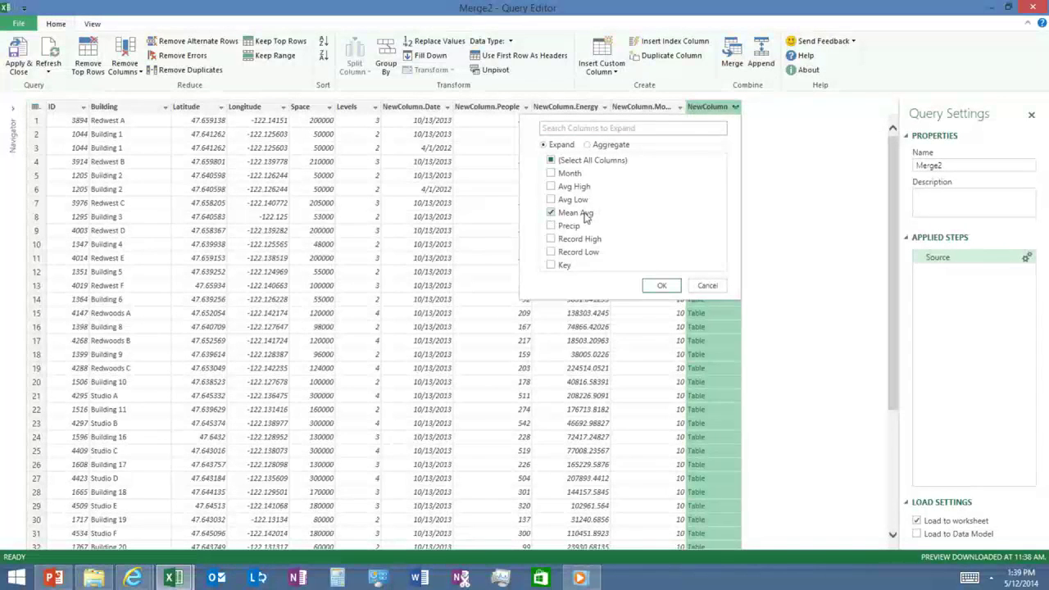
click(655, 286)
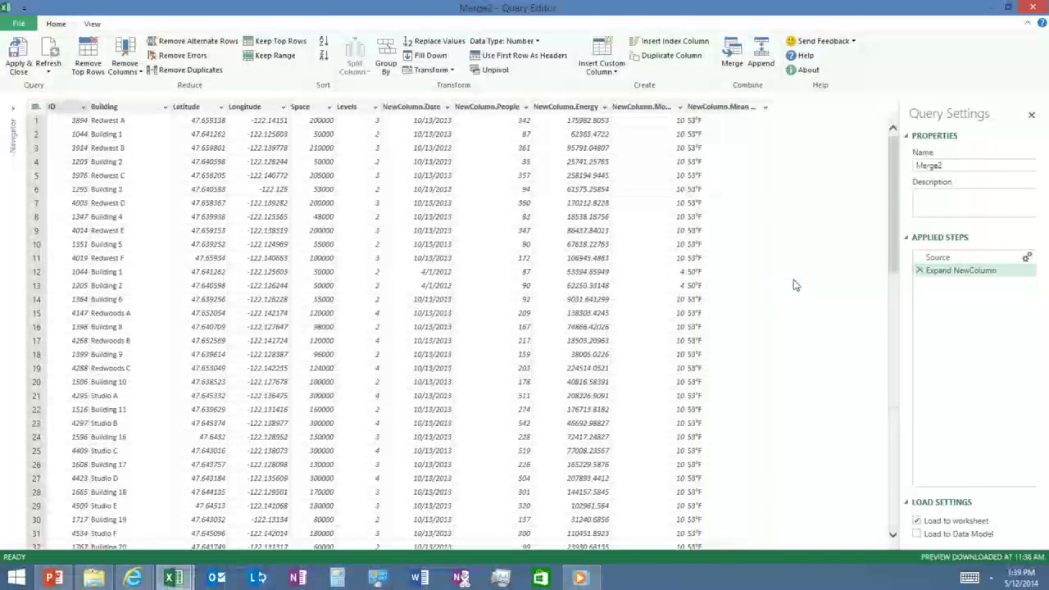
Split the Mean Avg column by number of characters, repeatedly every 2 characters, to separate the temperature from its unit.
right_click(712, 109)
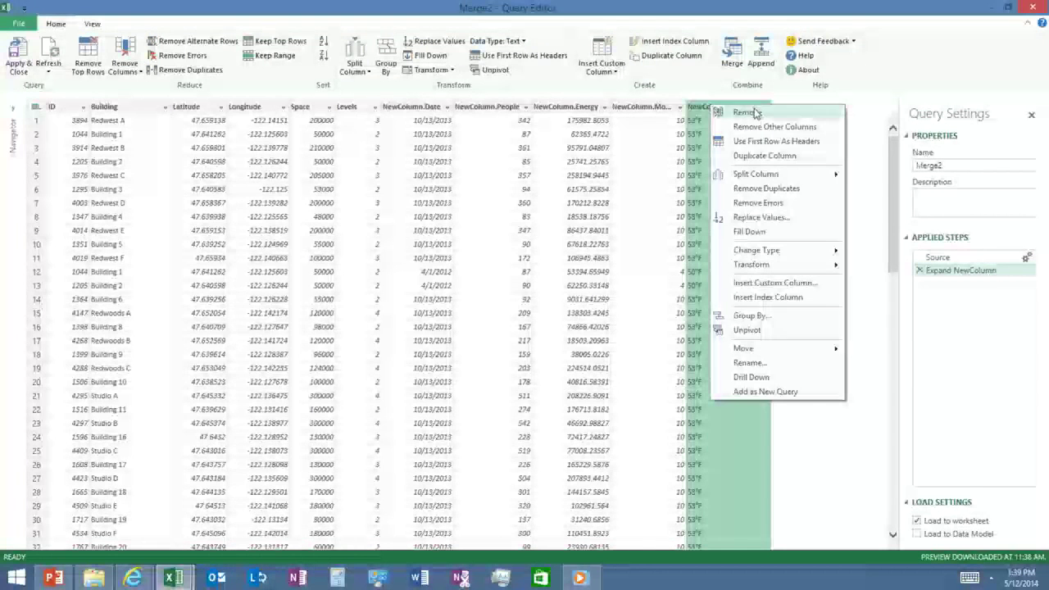
mouse_move(776, 178)
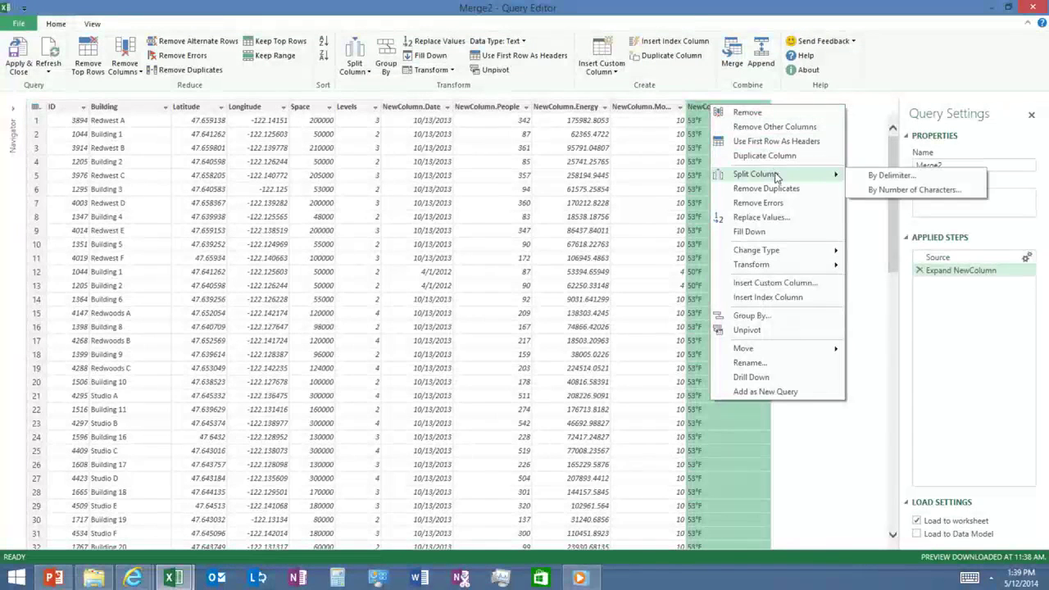
click(913, 189)
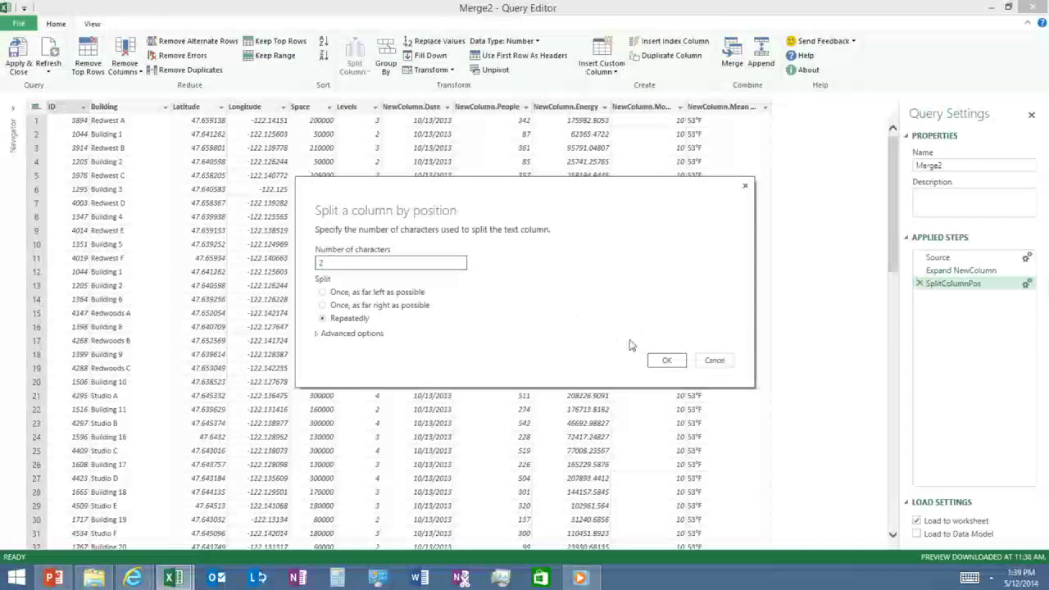
click(667, 360)
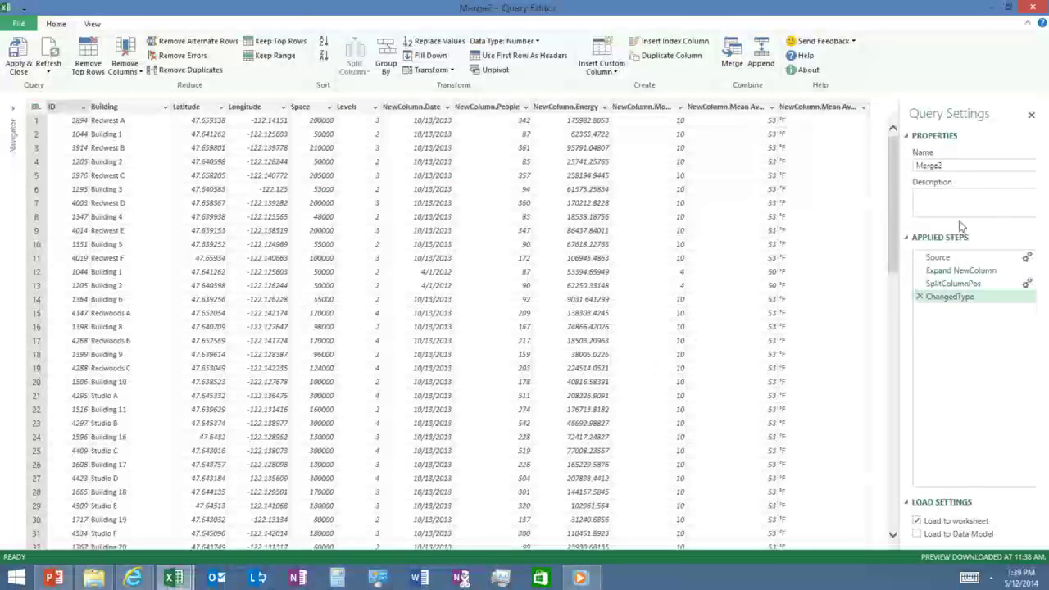
Remove the split-off °F column and load the Merge2 query into a worksheet.
right_click(815, 110)
click(850, 113)
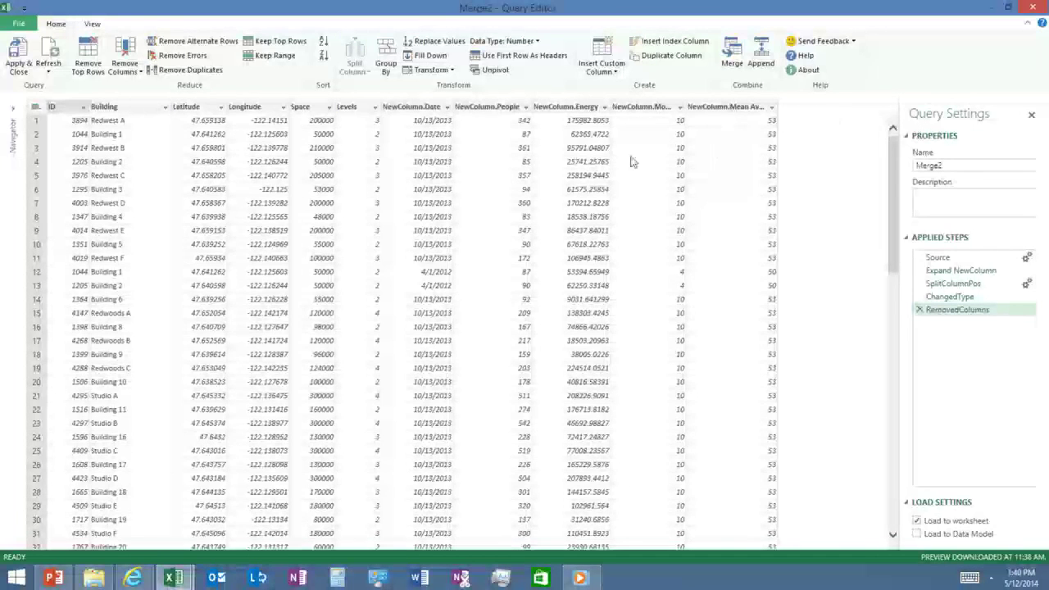
click(18, 56)
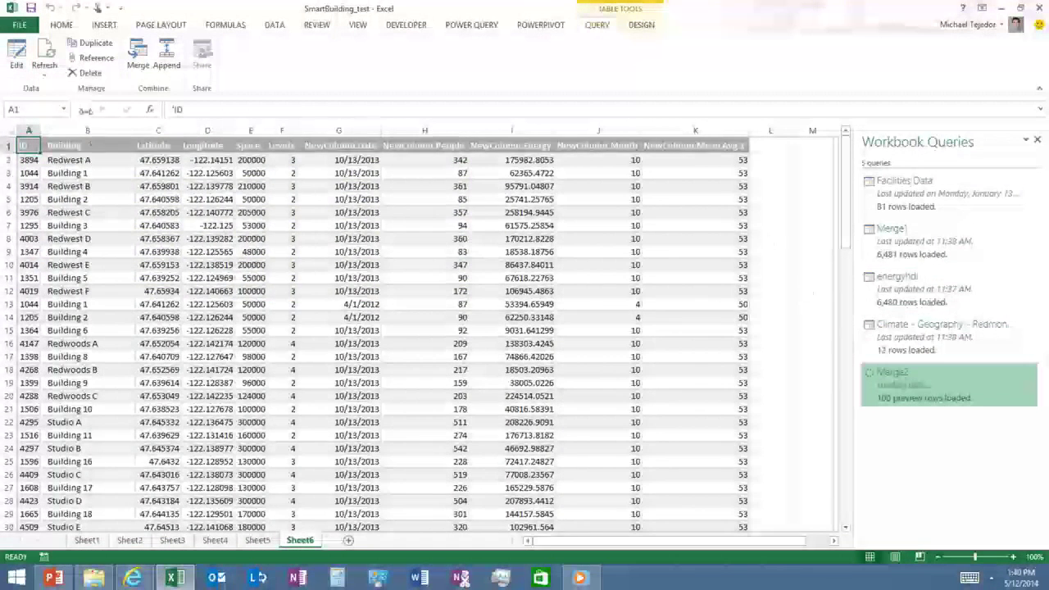
Launch Power Map on the Merge2 data, hide the tour editor and accept Latitude and Longitude as the geography fields.
click(104, 27)
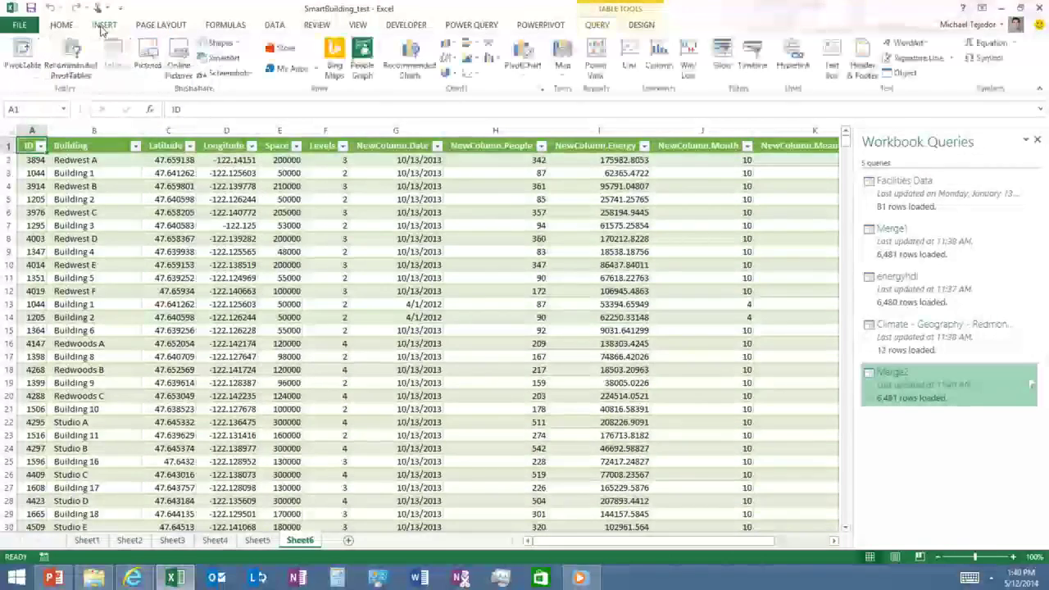
click(562, 78)
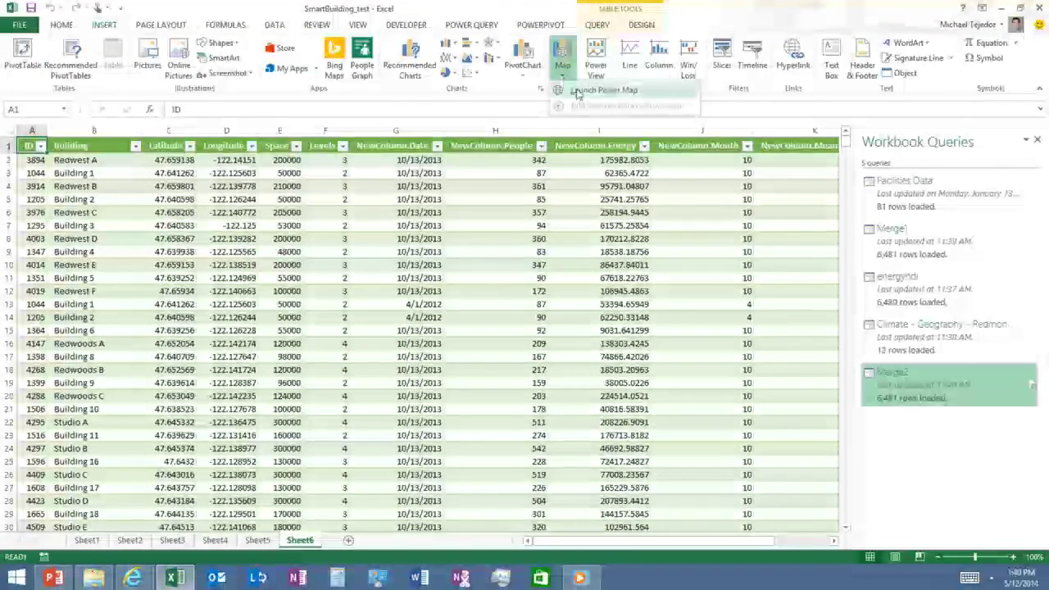
click(579, 90)
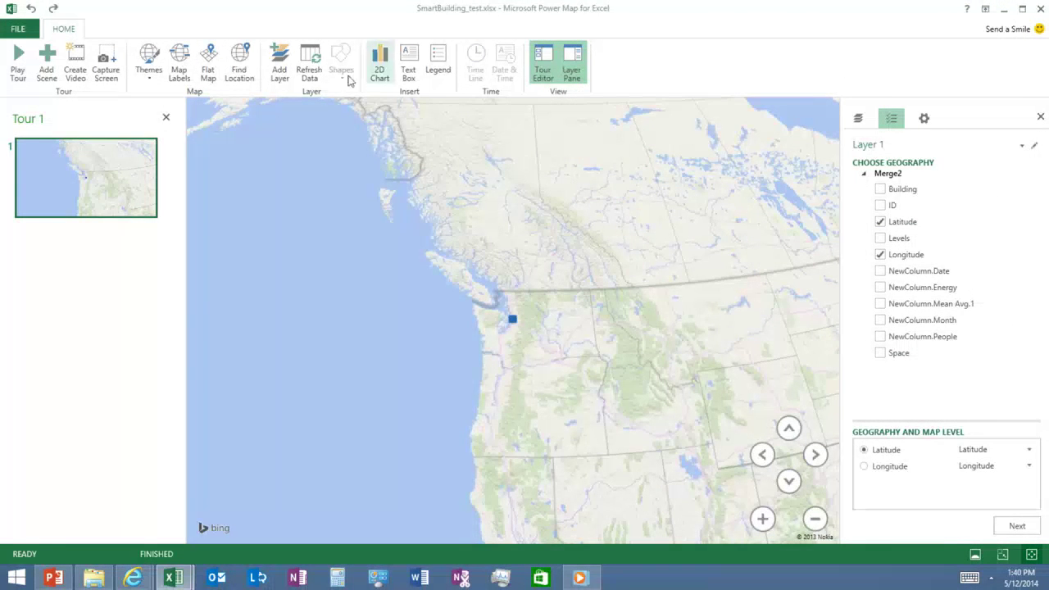
click(166, 117)
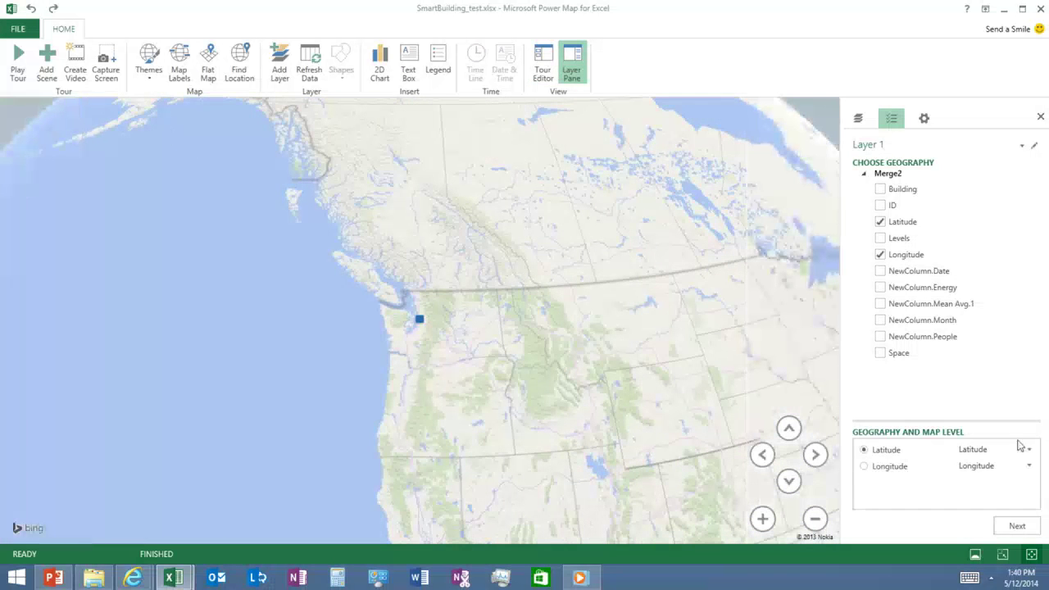
click(1017, 527)
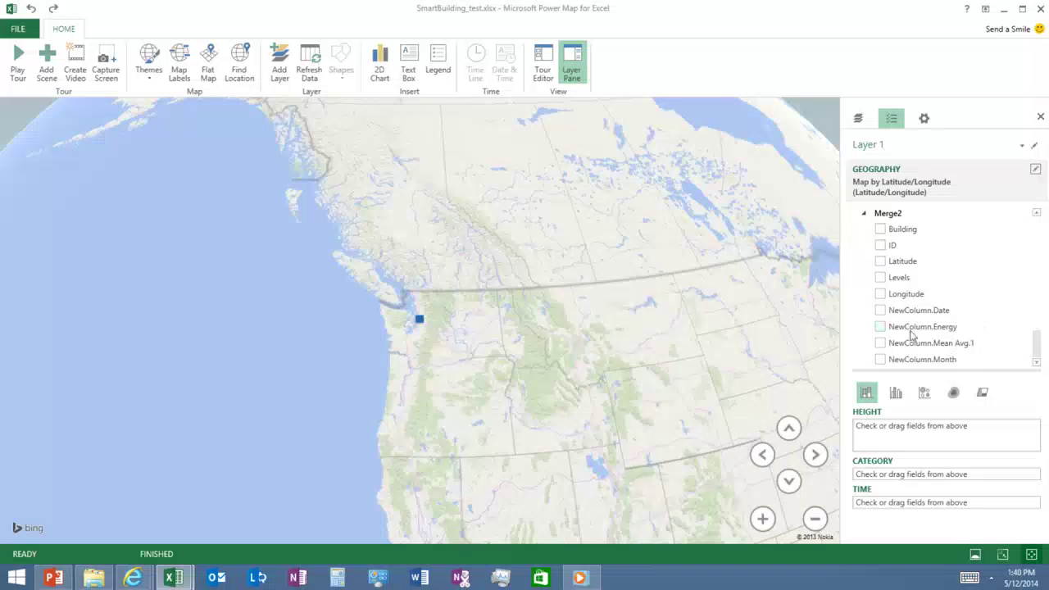
Plot NewColumn.Energy as the column height on the map and close the layer legend.
click(880, 328)
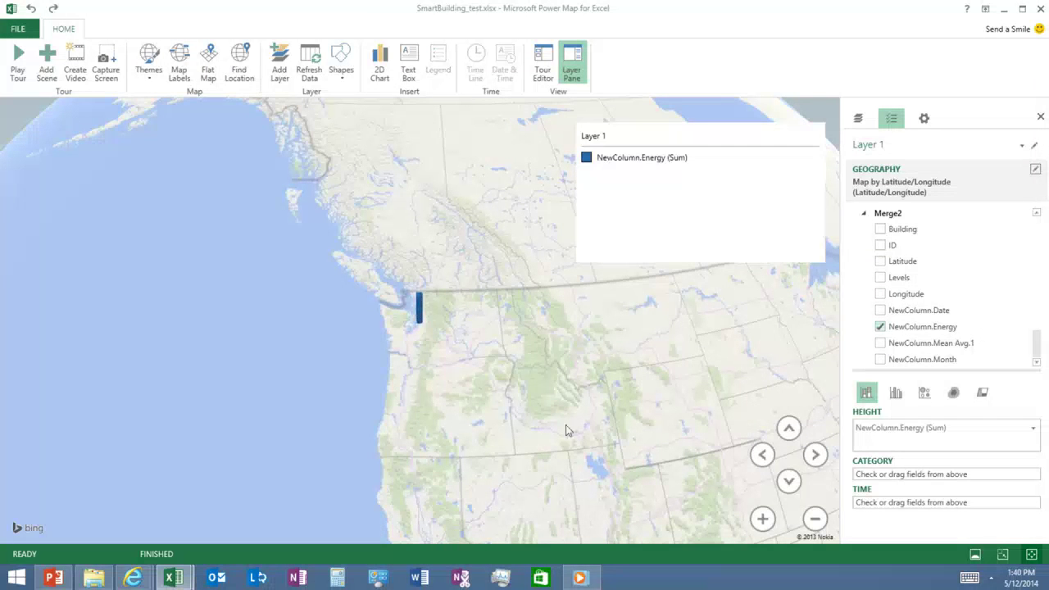
click(818, 114)
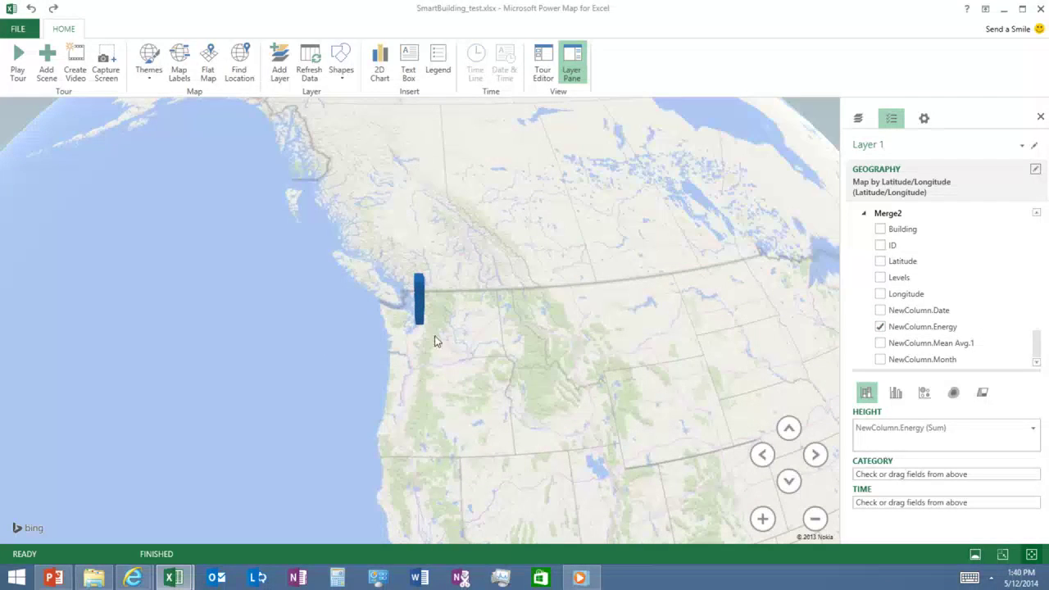
scroll(435, 340, up, 5)
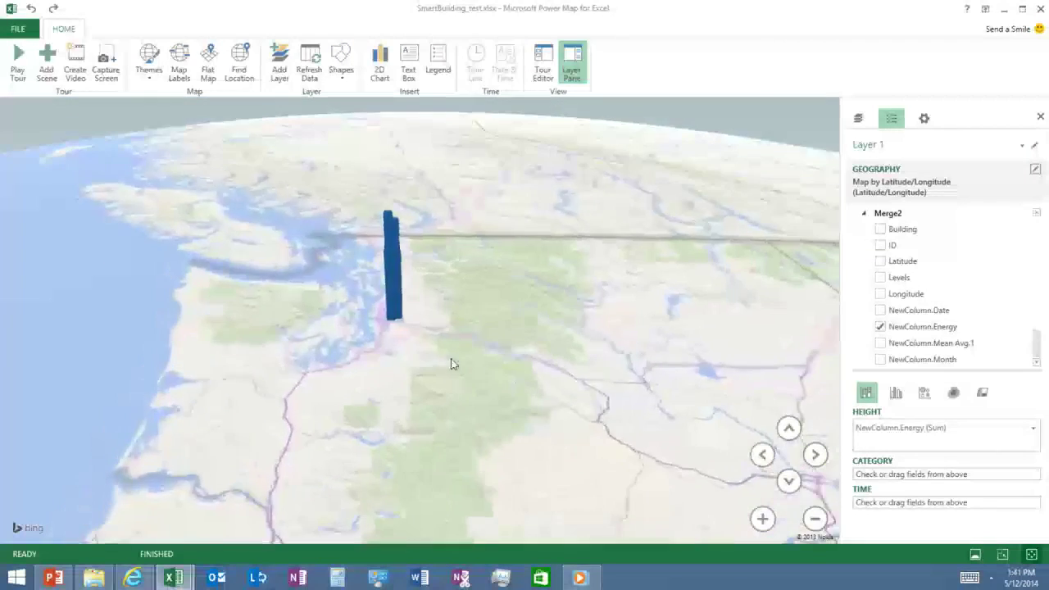
Turn on map labels and bring the energy columns around Bellevue and Redmond into close view.
drag(414, 326, 566, 373)
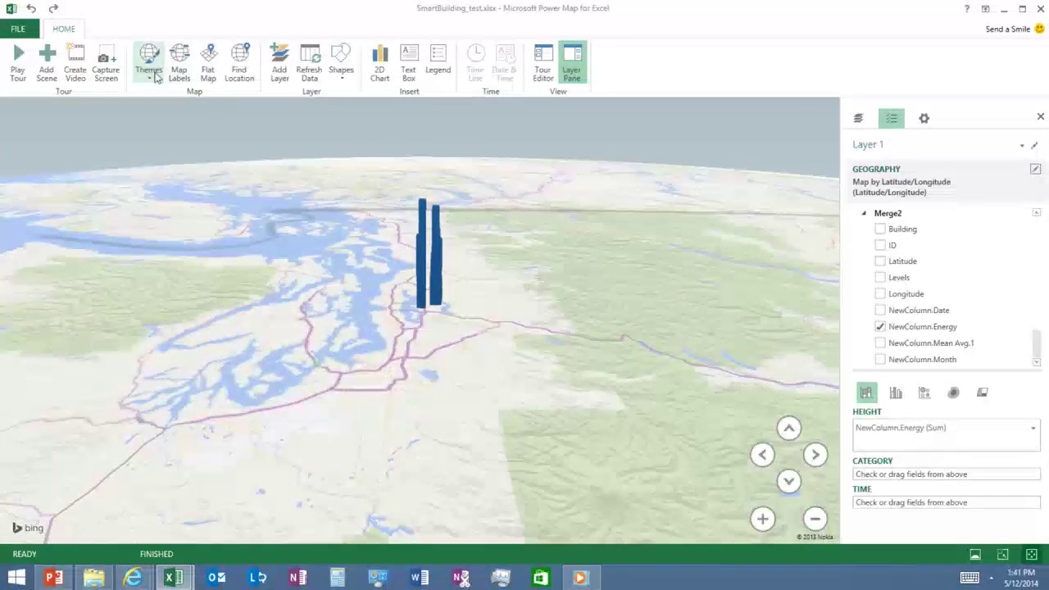
click(193, 61)
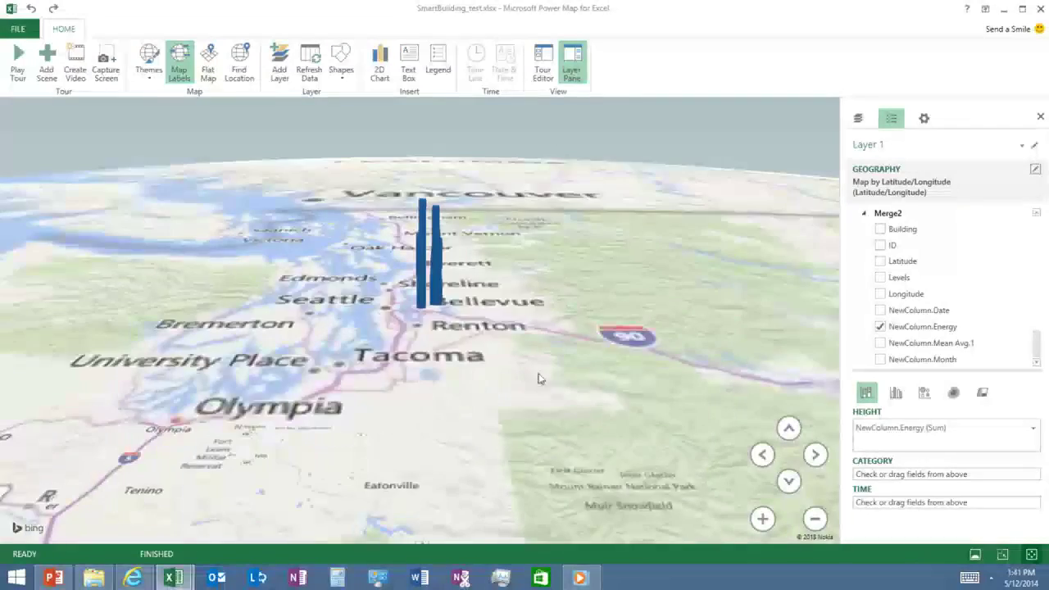
scroll(472, 394, up, 3)
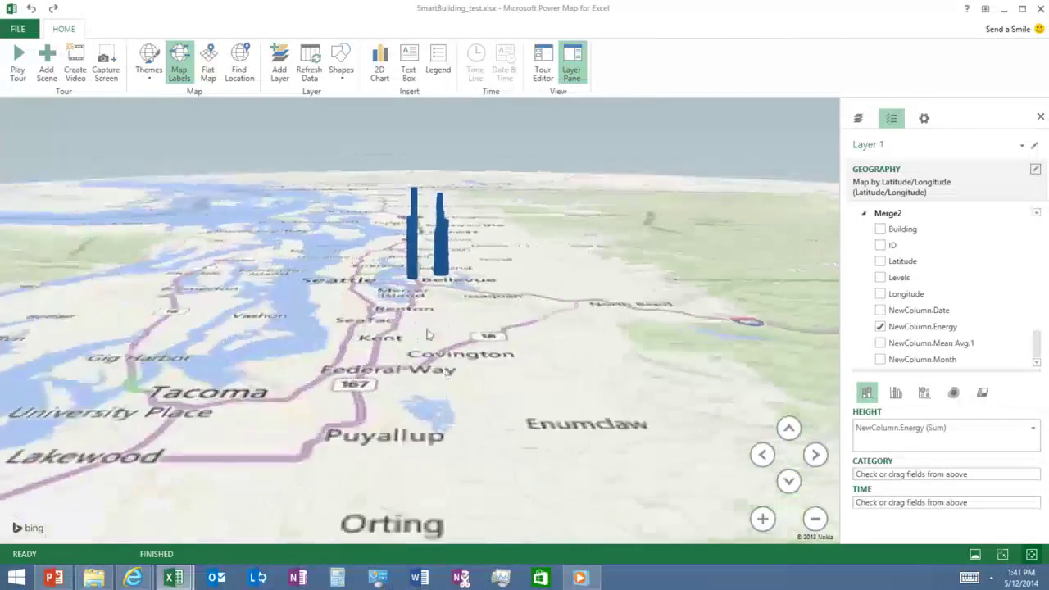
scroll(472, 393, up, 4)
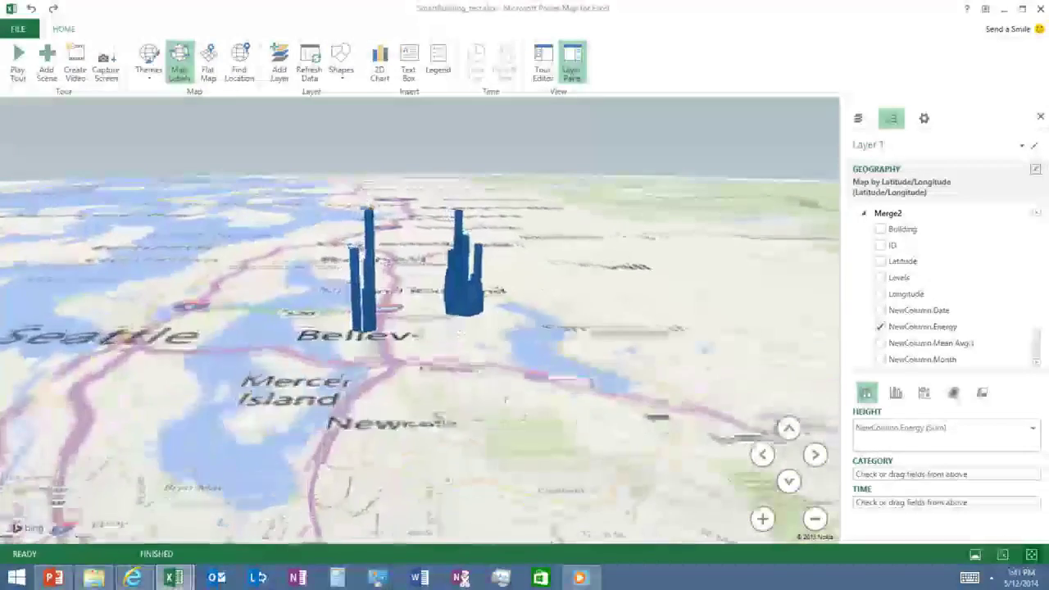
Set Layer 1's column thickness to 26% and inspect the tall columns near Redmond.
click(926, 119)
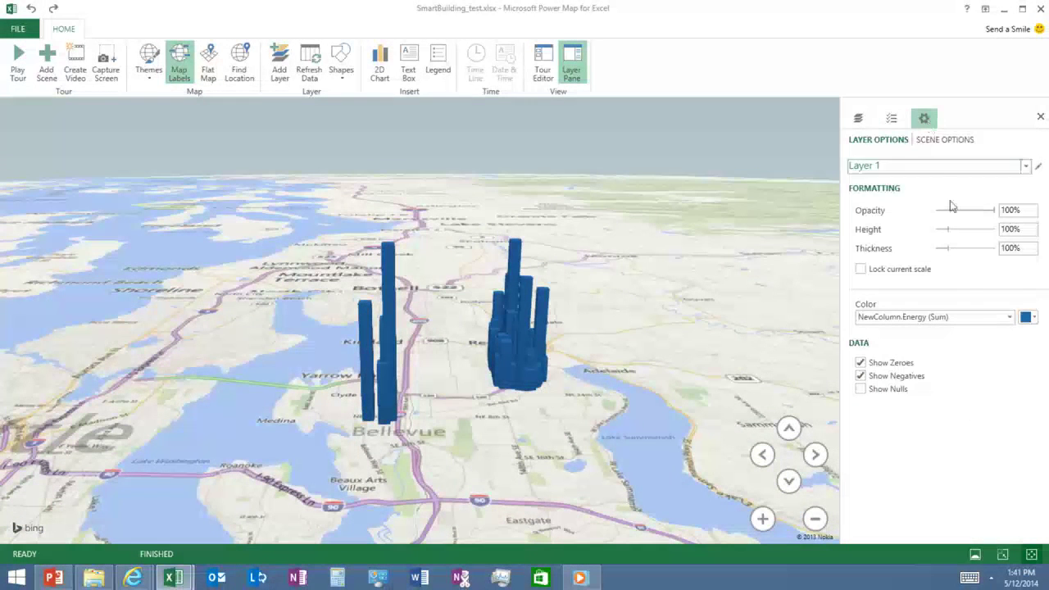
drag(950, 252, 942, 253)
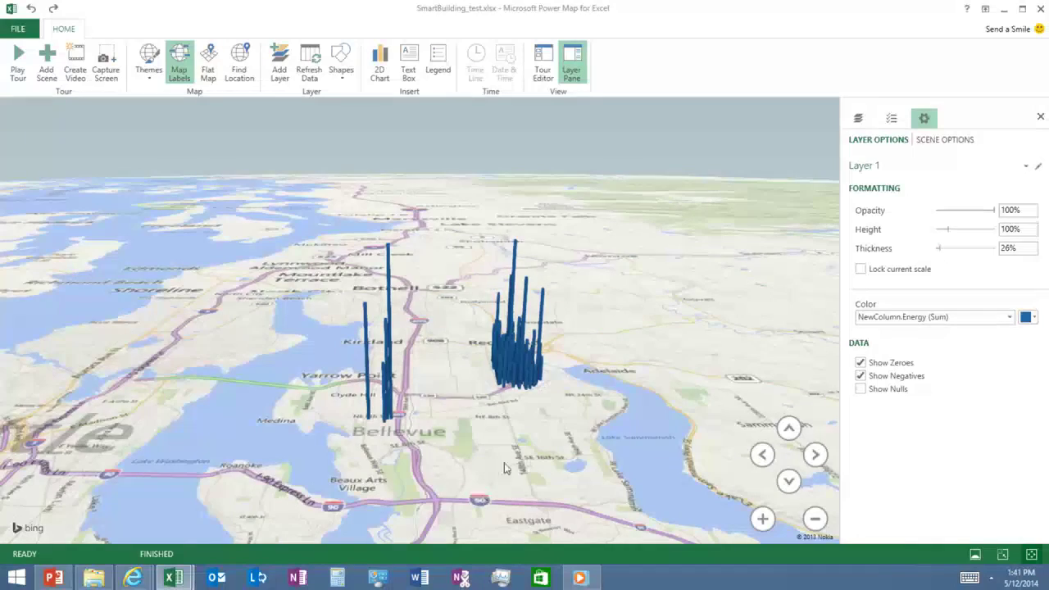
scroll(476, 427, up, 3)
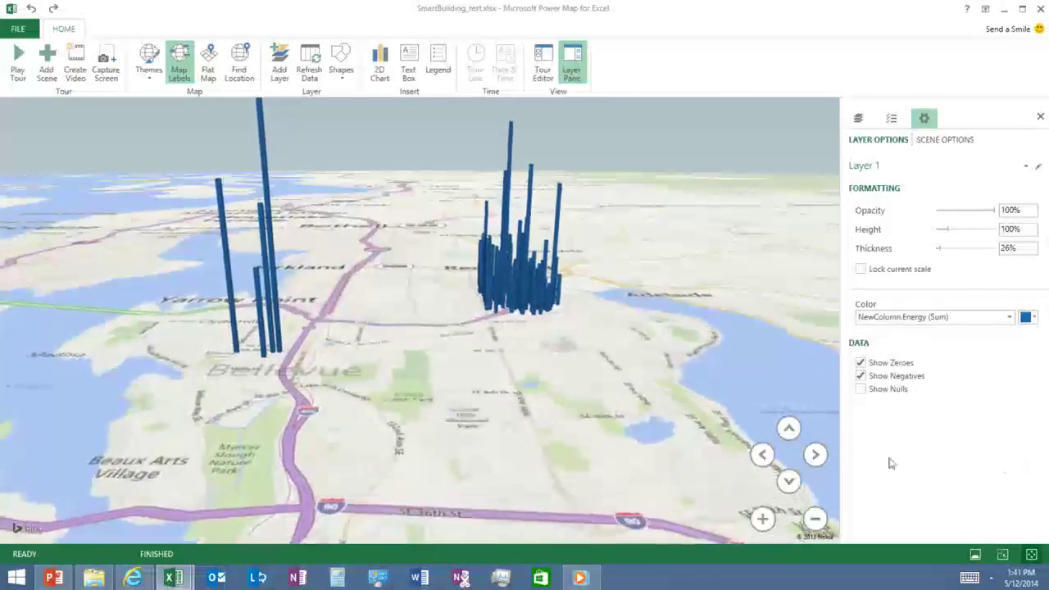
click(762, 456)
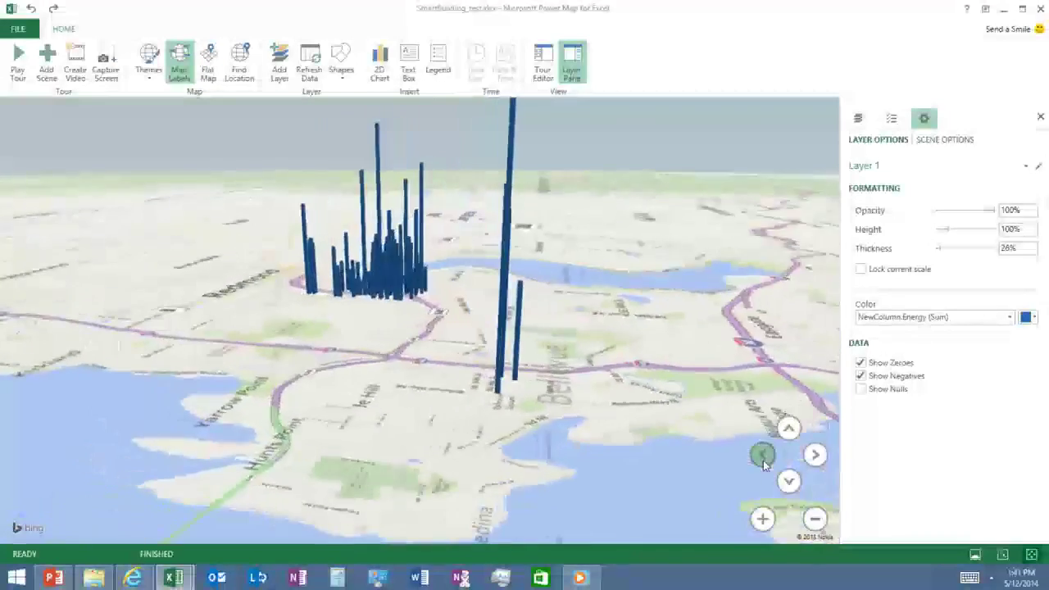
scroll(376, 422, up, 3)
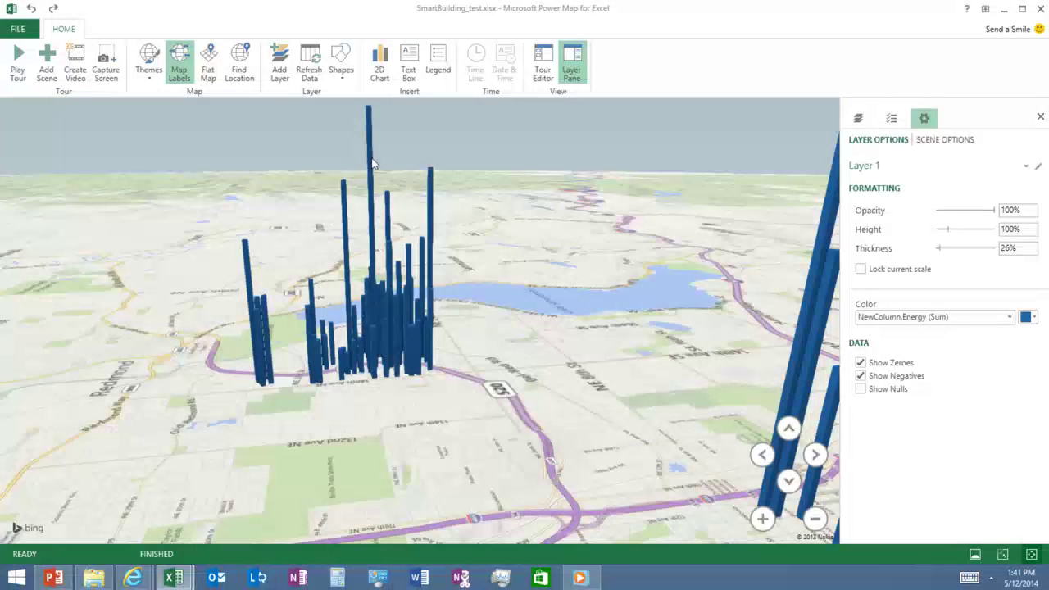
mouse_move(373, 163)
Categorize Layer 1's energy columns by Building and check the details of the three tallest orange columns.
click(892, 119)
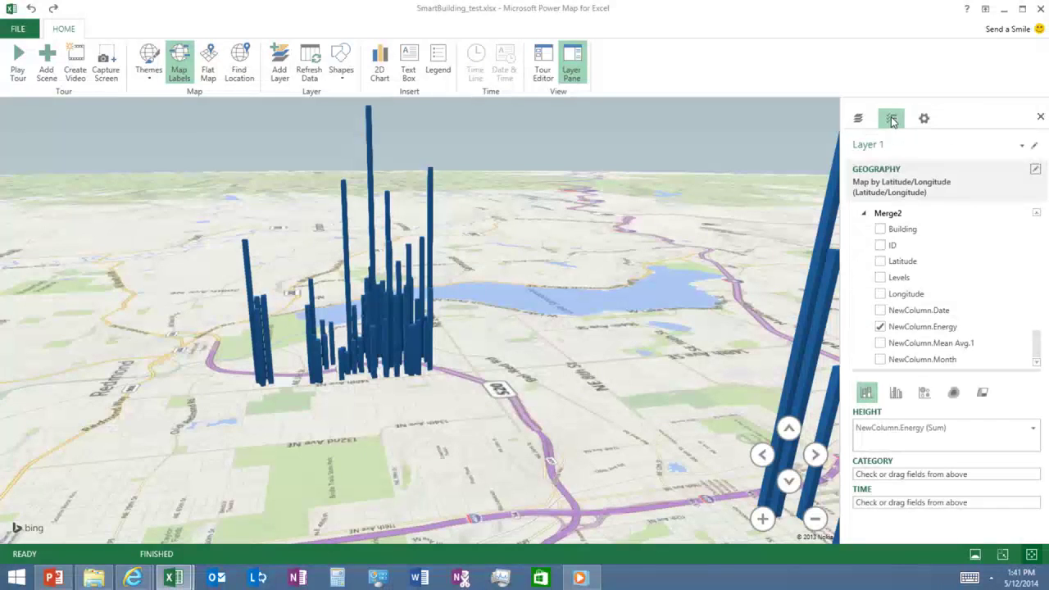
click(881, 230)
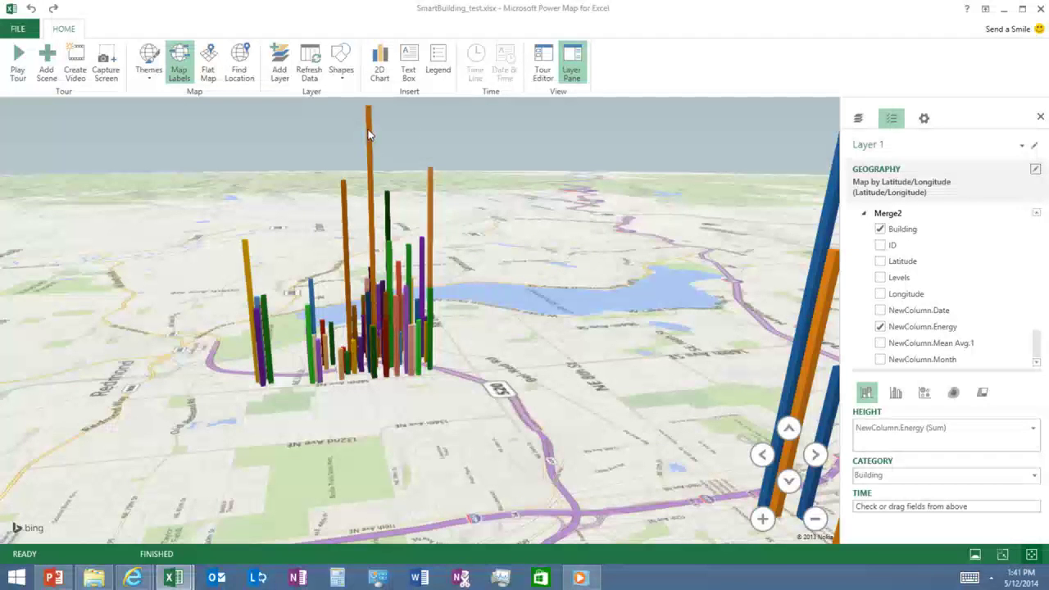
mouse_move(369, 131)
mouse_move(432, 199)
mouse_move(346, 205)
Animate Layer 1 over NewColumn.Date with the column height showing the Average of NewColumn.Energy.
click(879, 310)
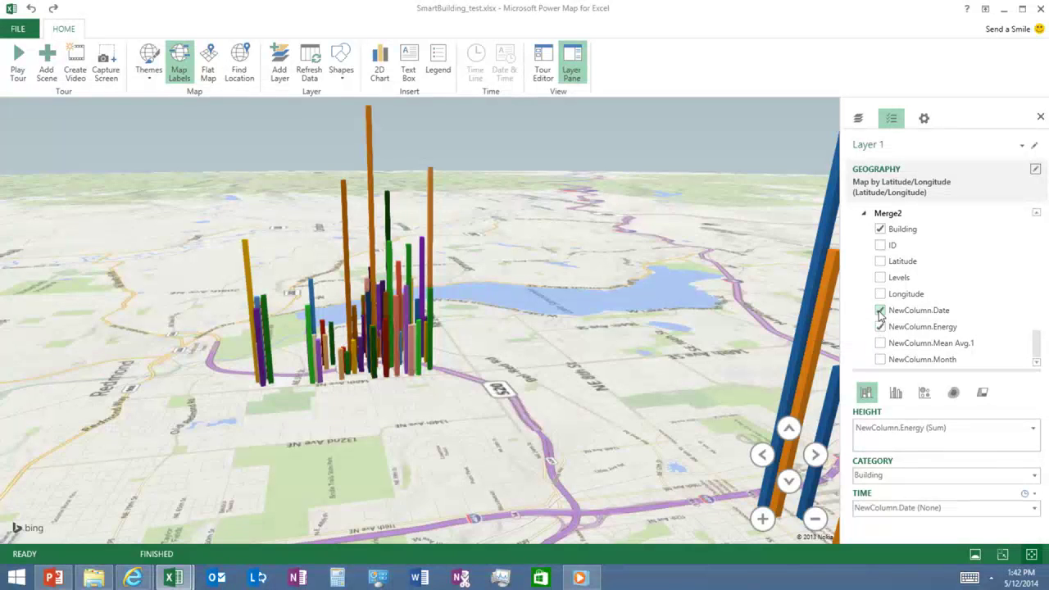
click(1035, 432)
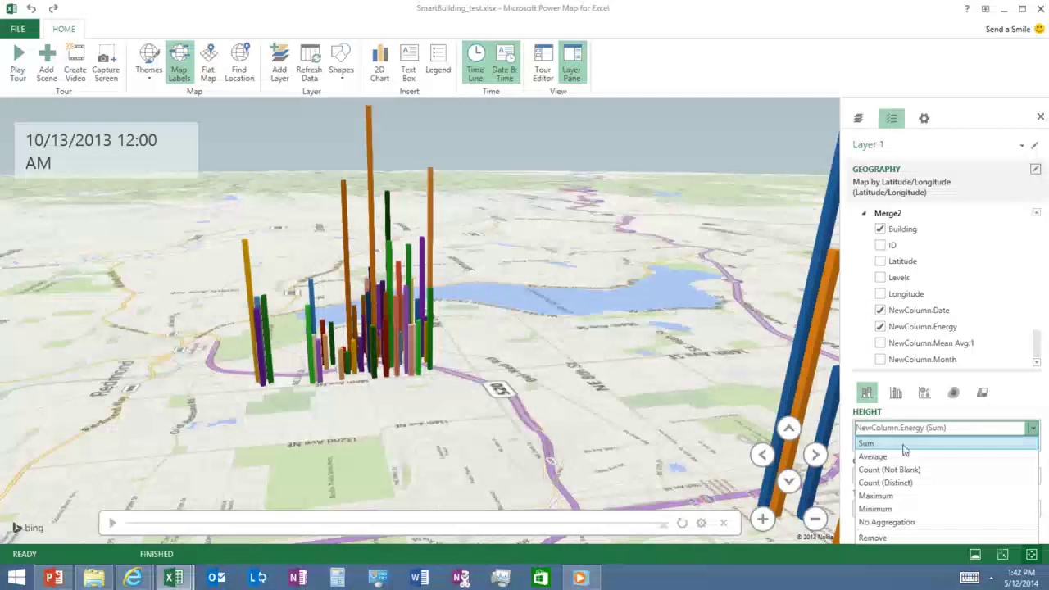
click(879, 458)
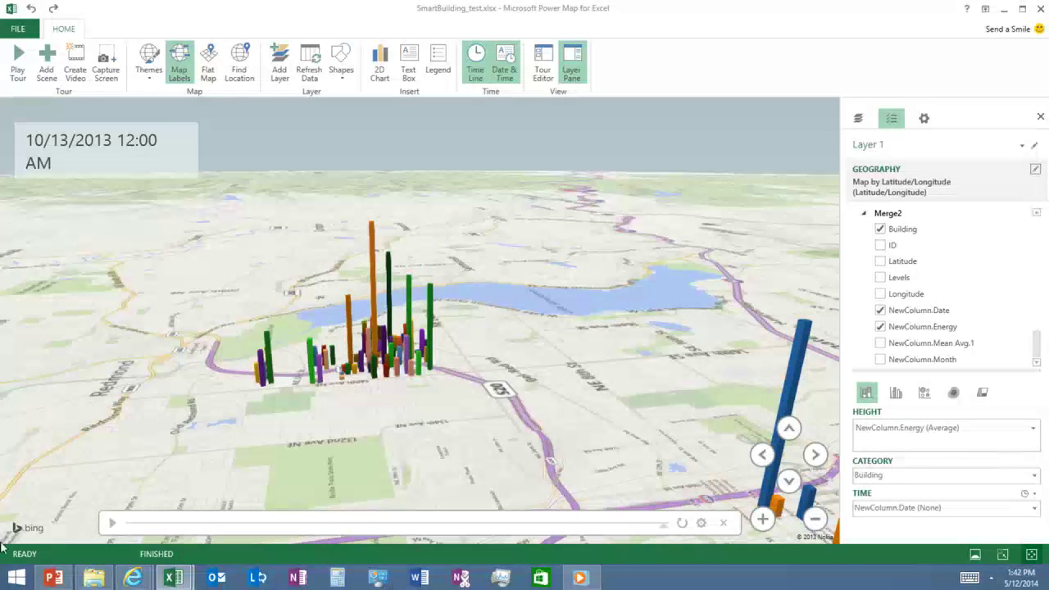
click(109, 525)
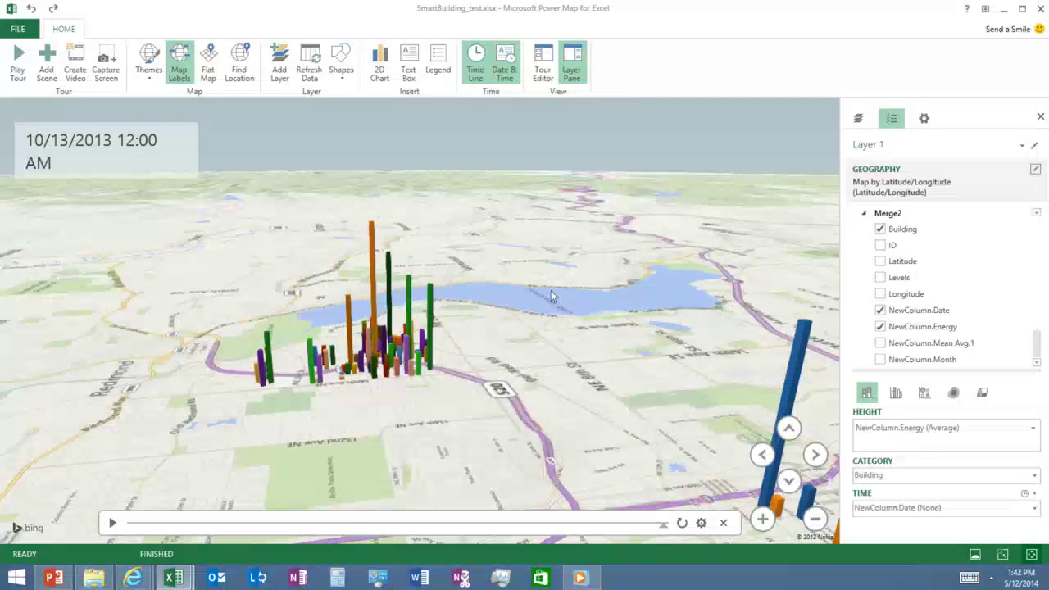
Add a second layer mapped by Latitude and Longitude and display it as a heat map.
click(858, 120)
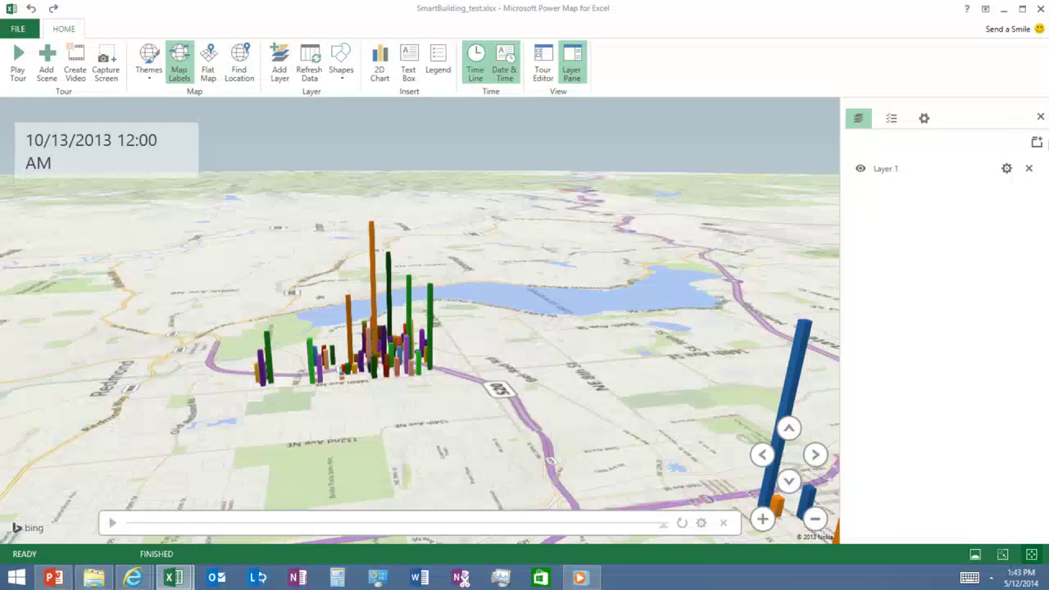
click(1037, 144)
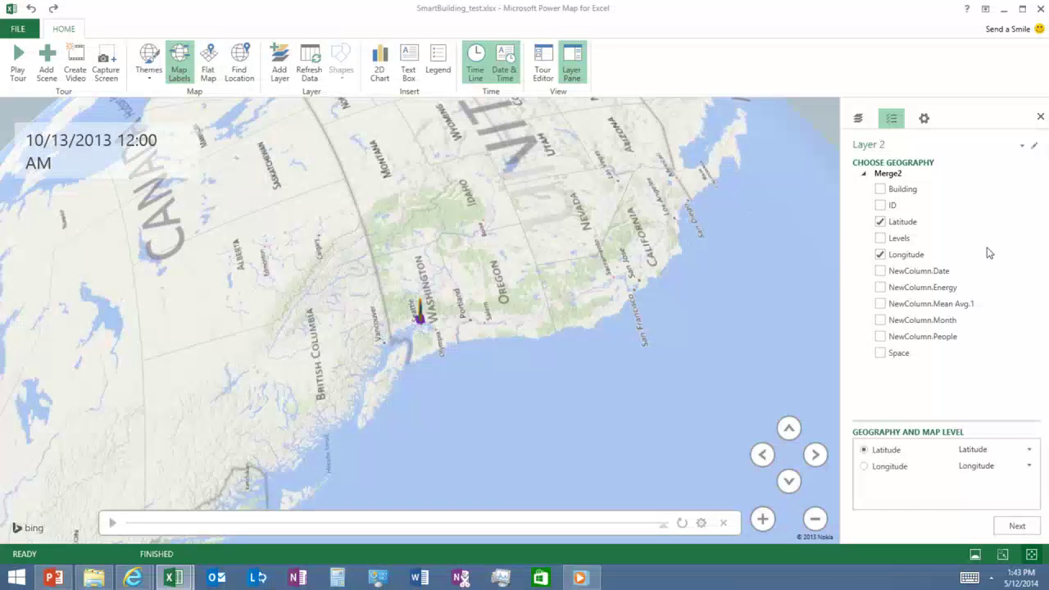
click(1017, 526)
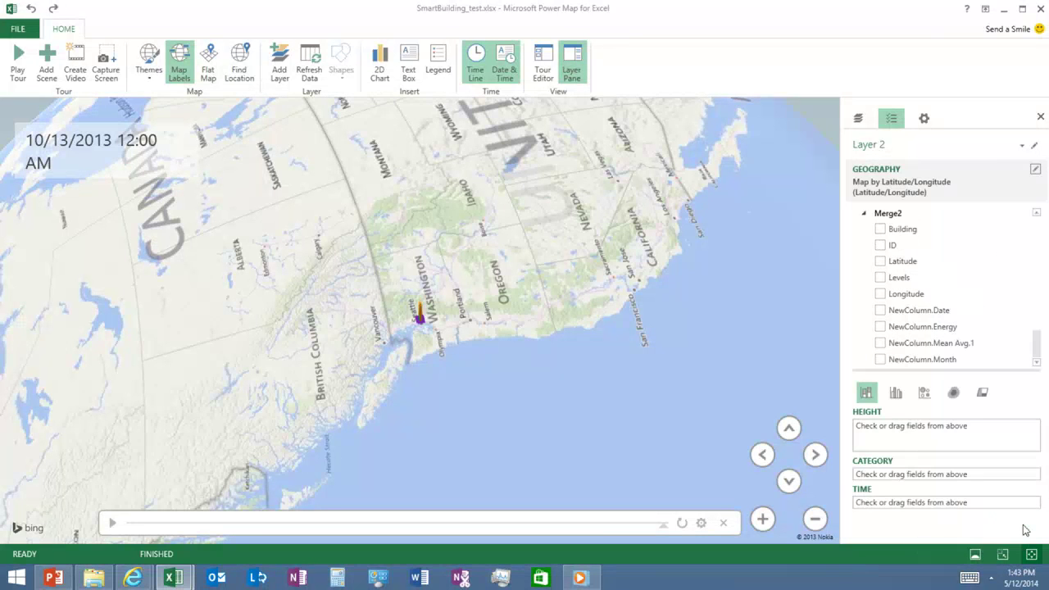
click(954, 393)
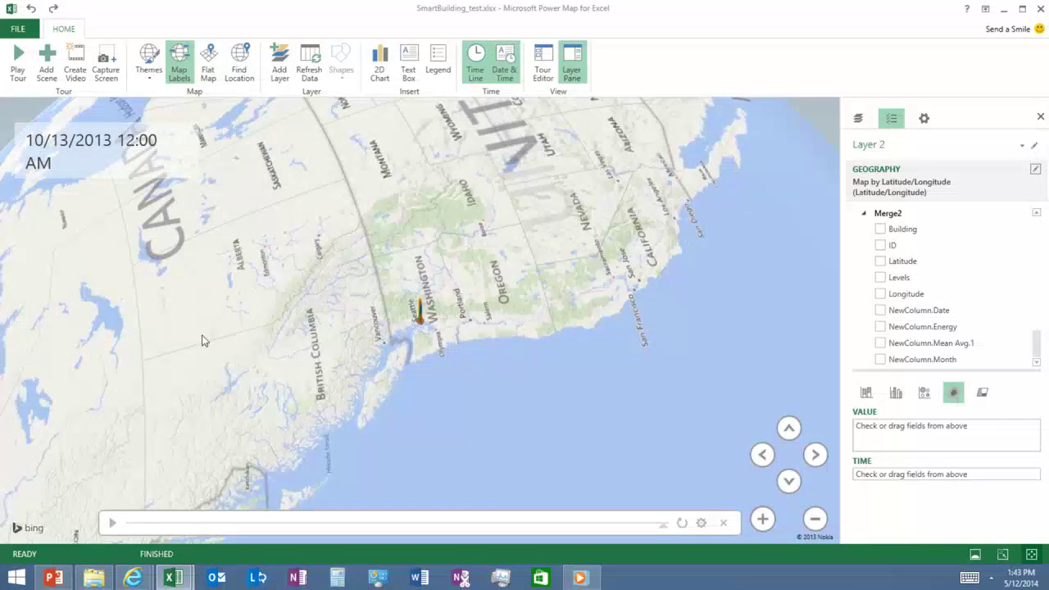
scroll(424, 343, up, 5)
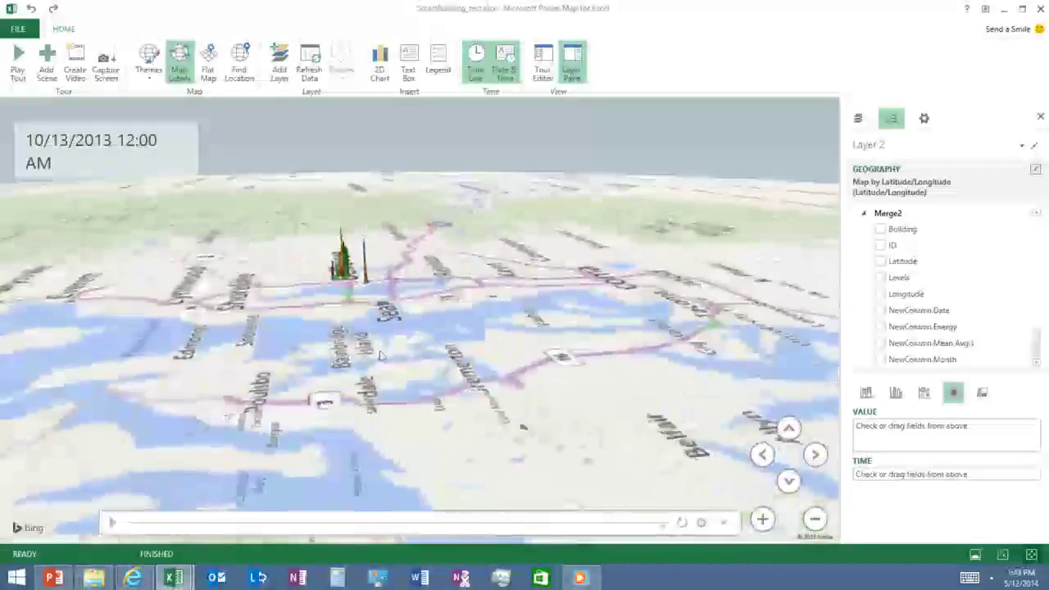
scroll(391, 332, up, 3)
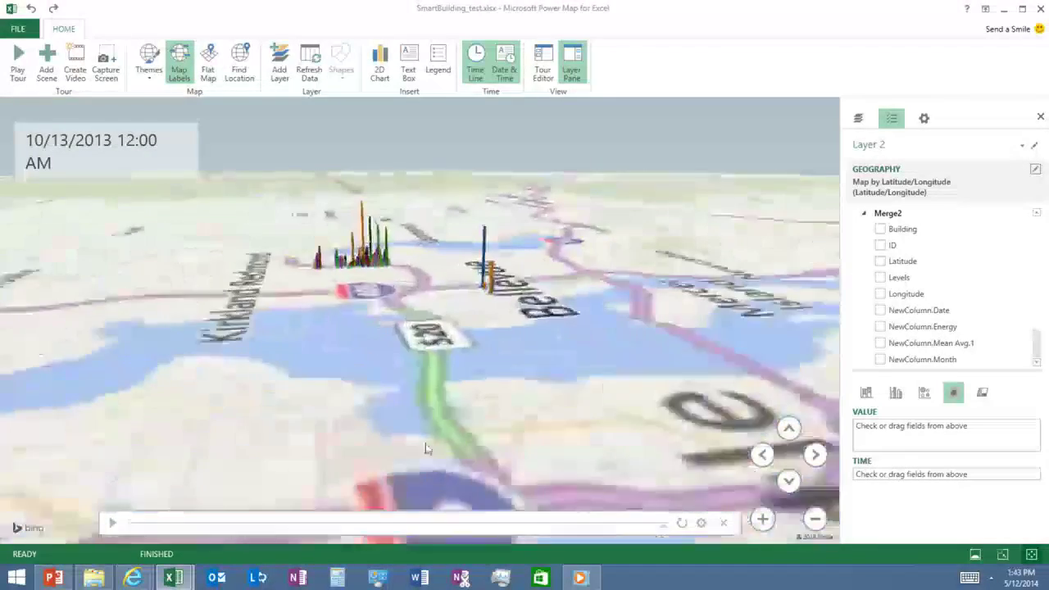
drag(404, 312, 480, 508)
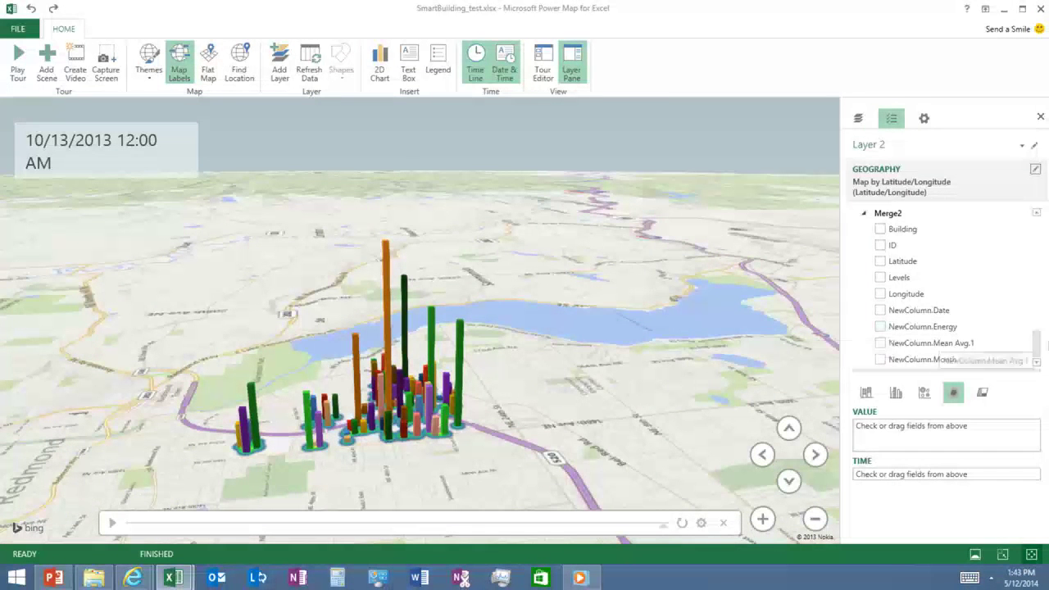
Use the Average of NewColumn.Mean Avg.1 as the heat map value with NewColumn.Date as time, and close the Layer 2 legend.
click(880, 344)
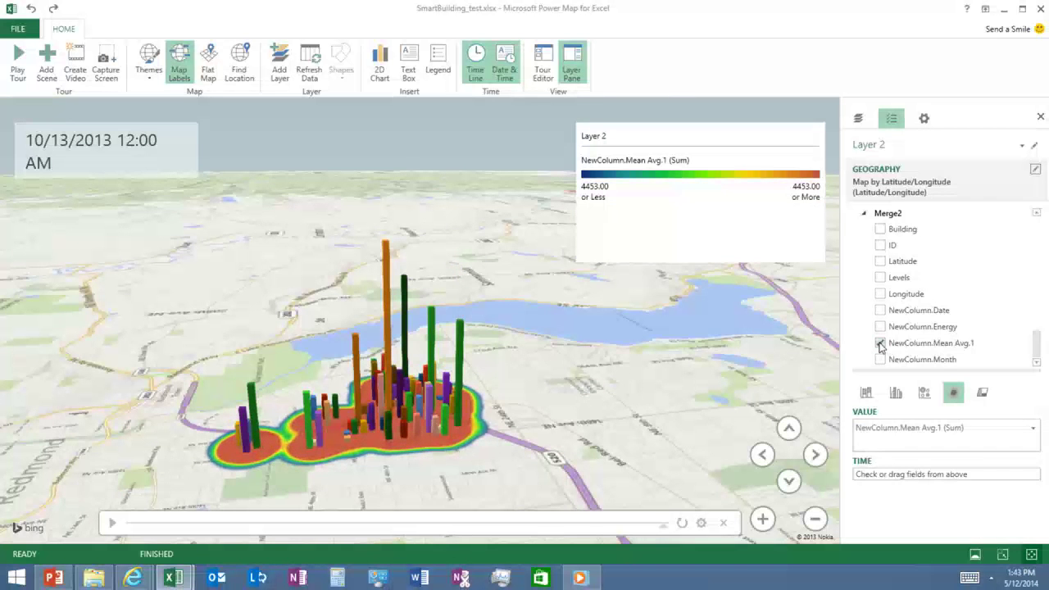
click(1034, 428)
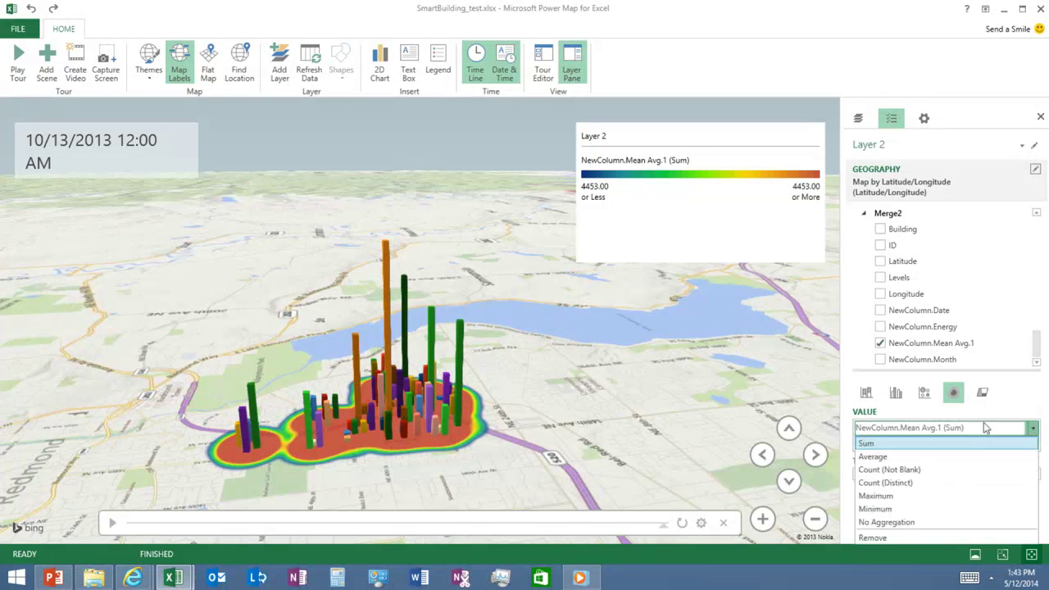
click(893, 459)
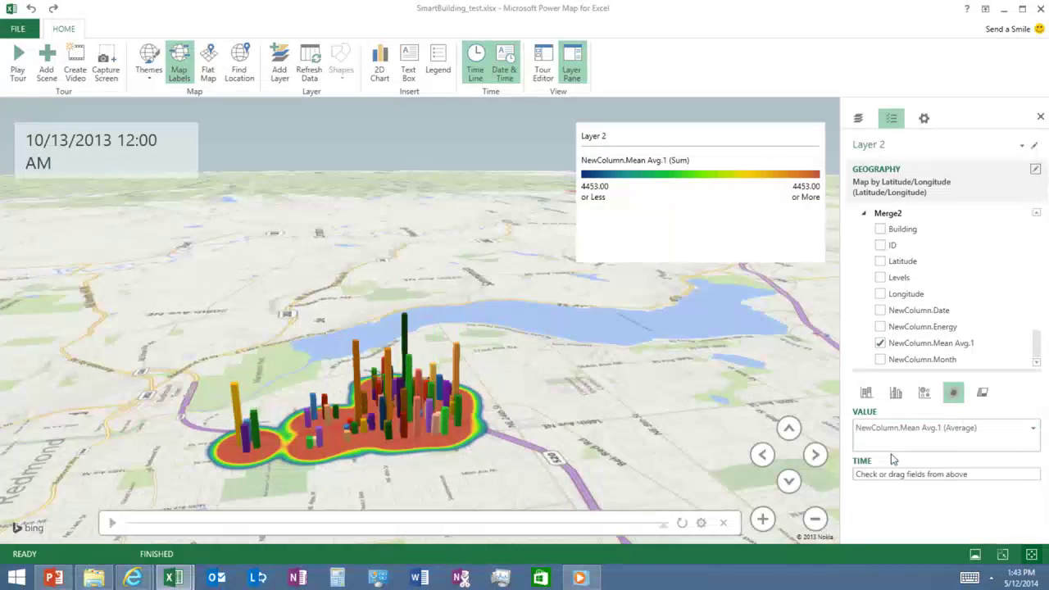
click(880, 311)
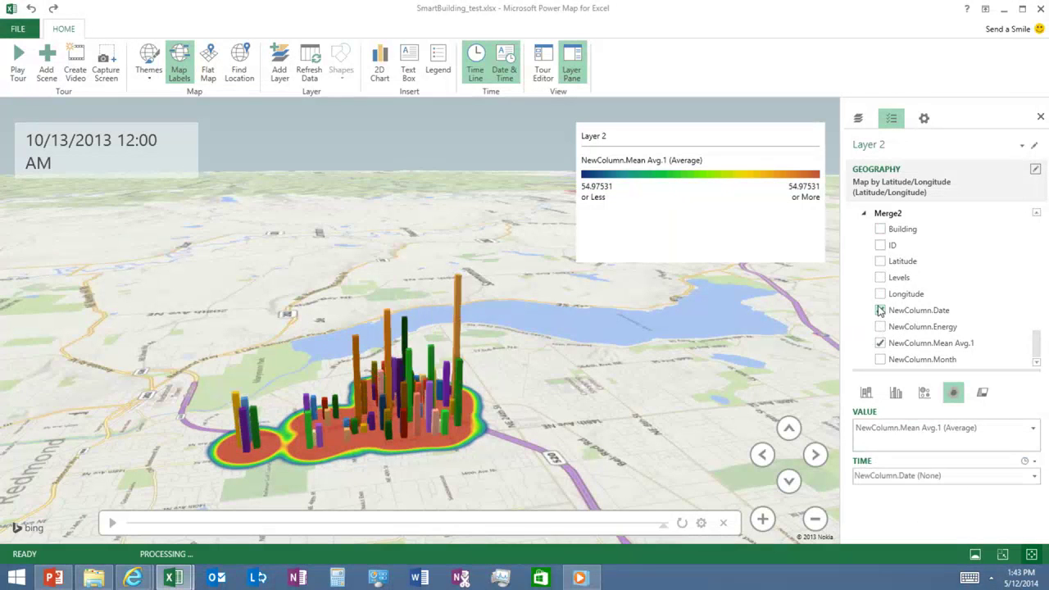
click(818, 115)
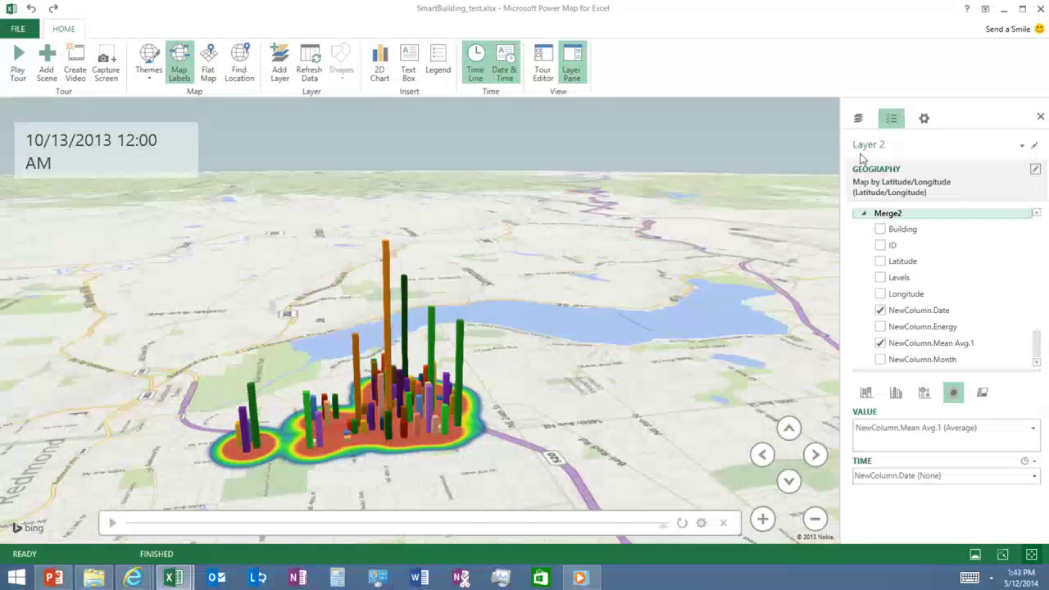
Set the heat map's Radius of Influence to 49% and play the timeline.
click(923, 119)
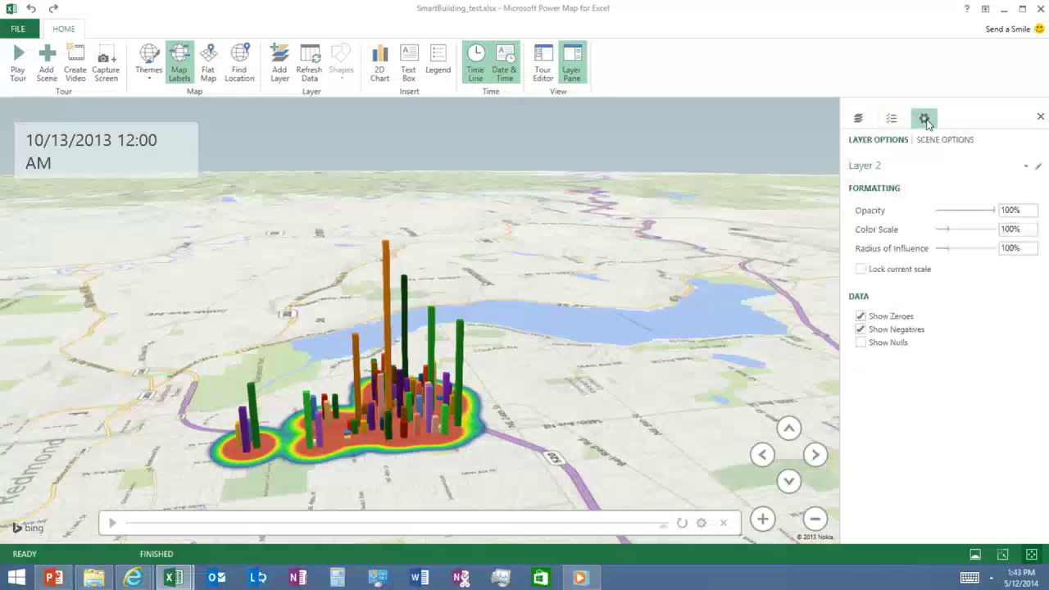
drag(949, 249, 945, 253)
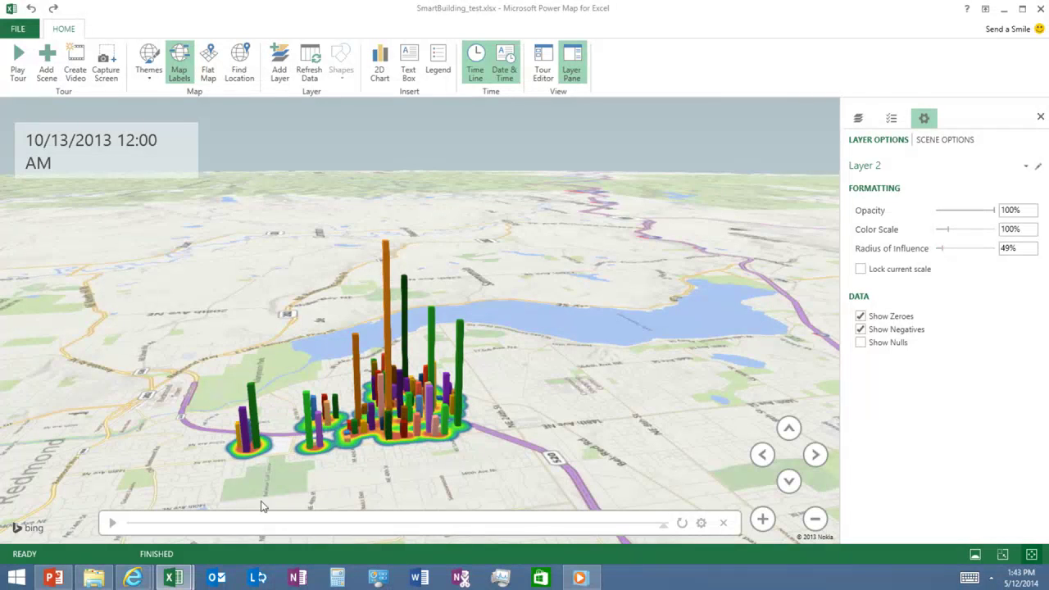
click(113, 523)
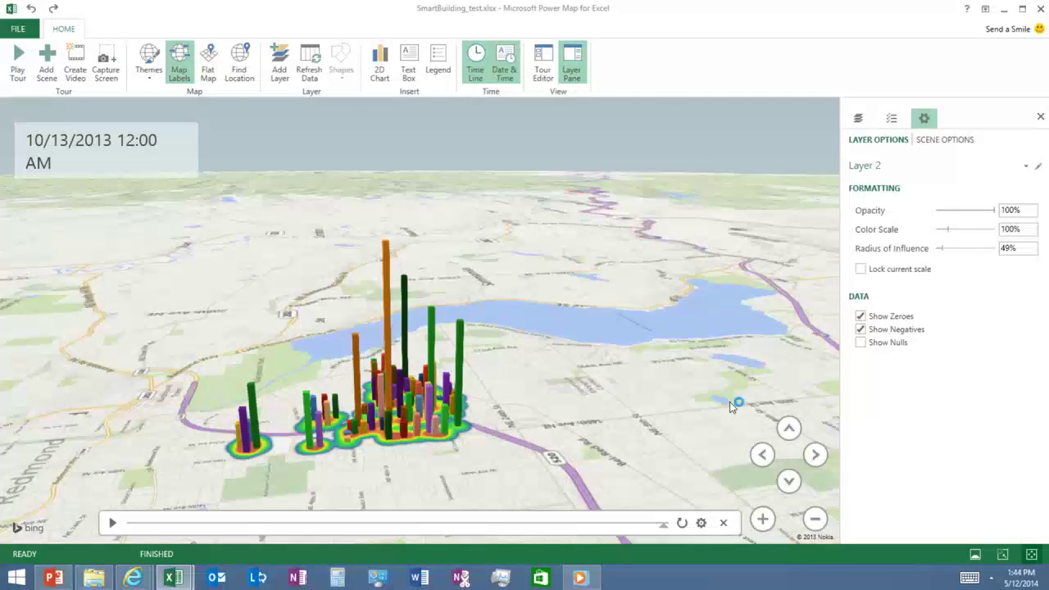
Minimize the map window, switch to PowerPoint and resume the slide show.
click(1004, 10)
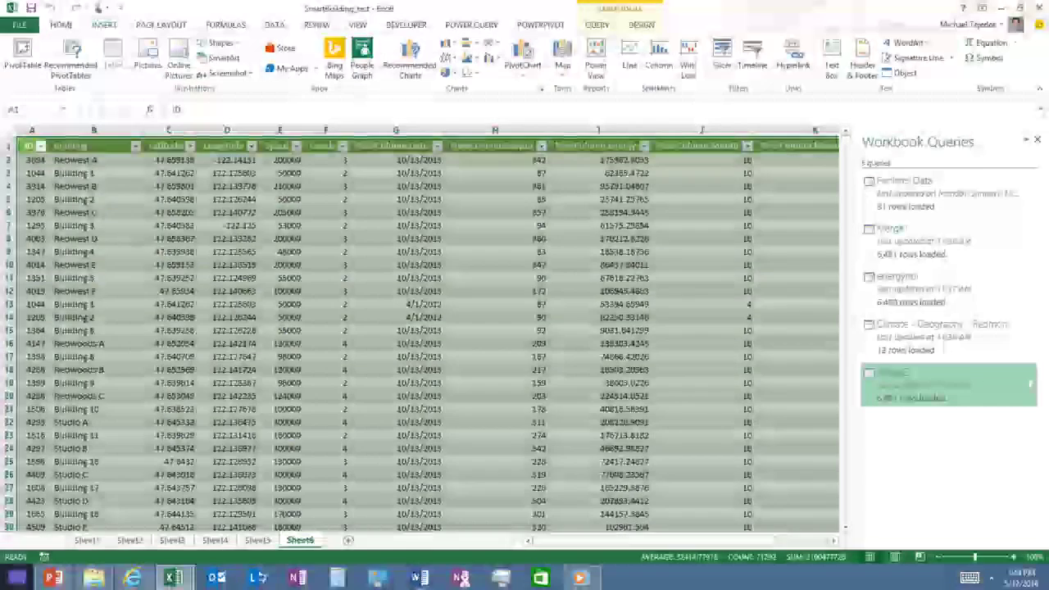
click(52, 580)
click(59, 492)
click(908, 556)
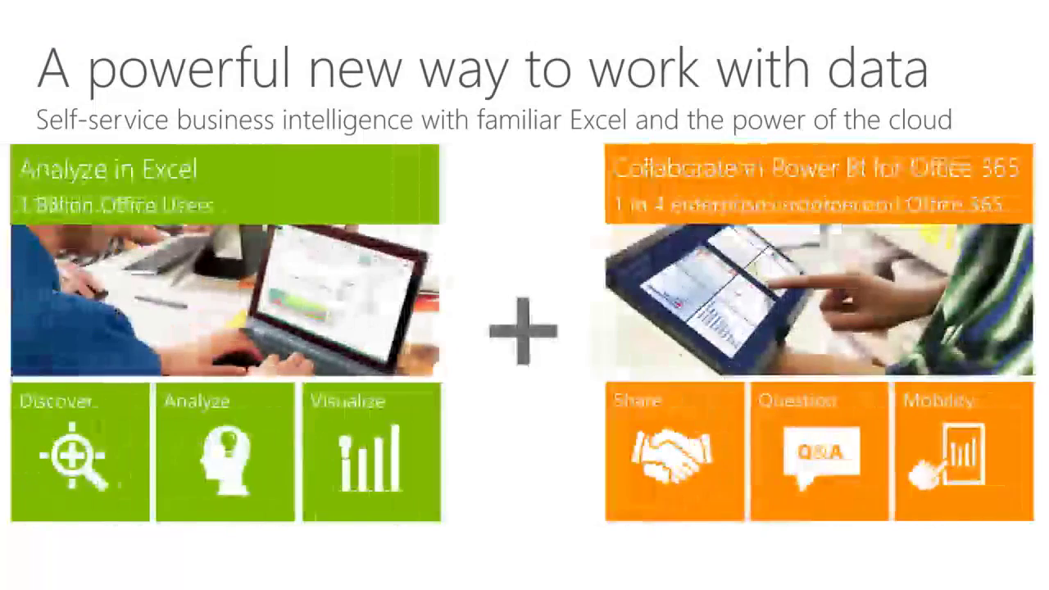
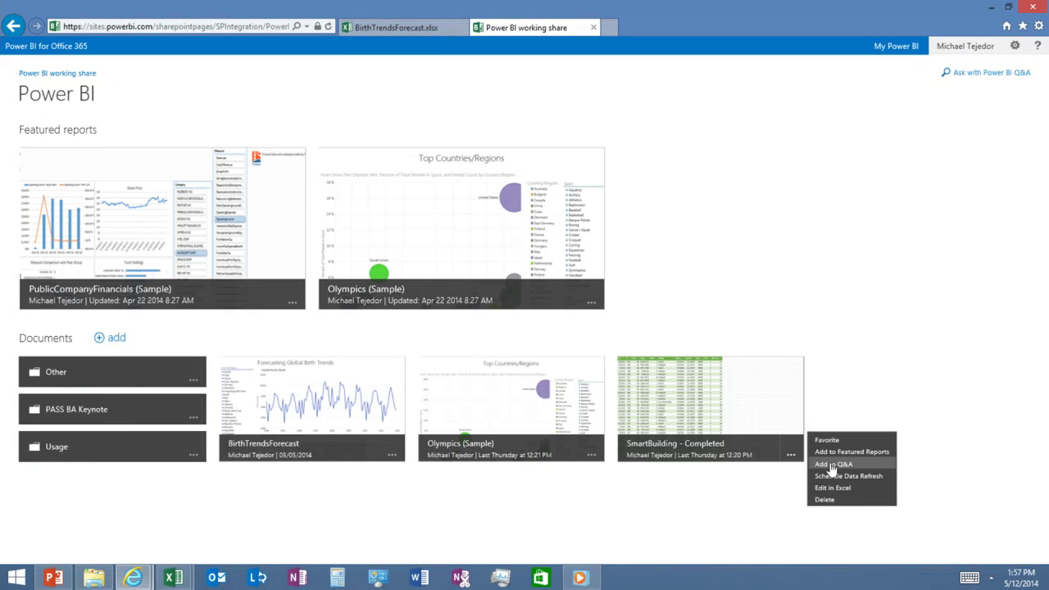
Add the SmartBuilding - Completed workbook to Q&A on the Power BI site and open Power BI Q&A.
click(832, 465)
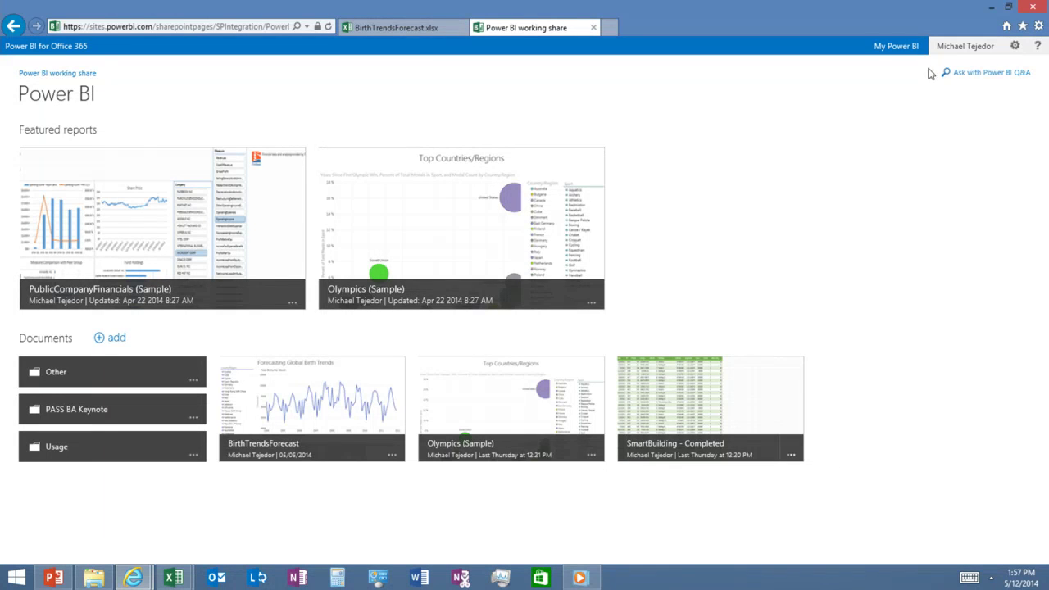
click(981, 74)
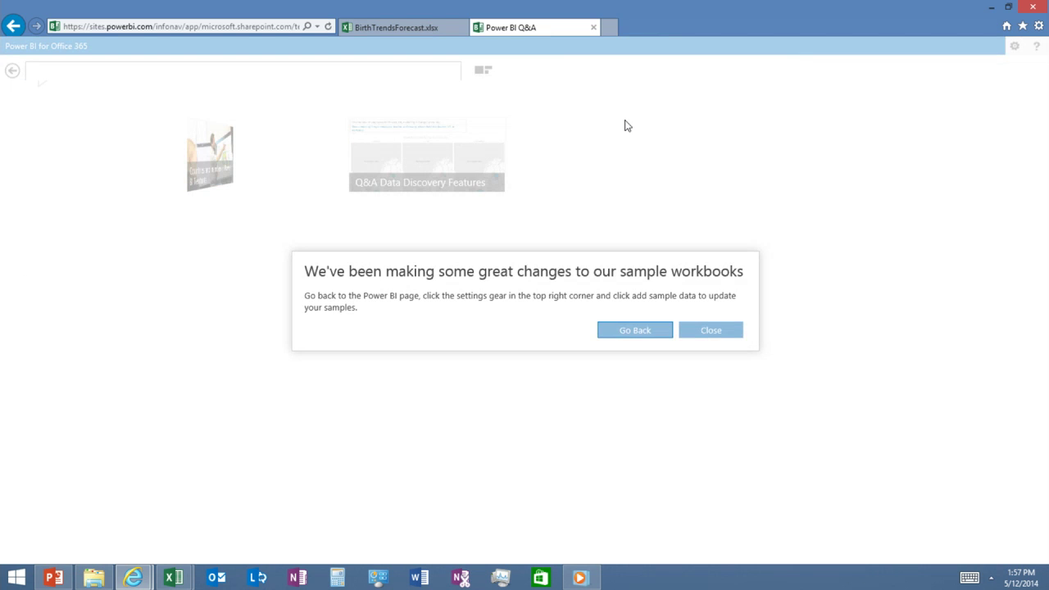
Dismiss the sample workbooks notice and ask Q&A for the total energy.
click(706, 334)
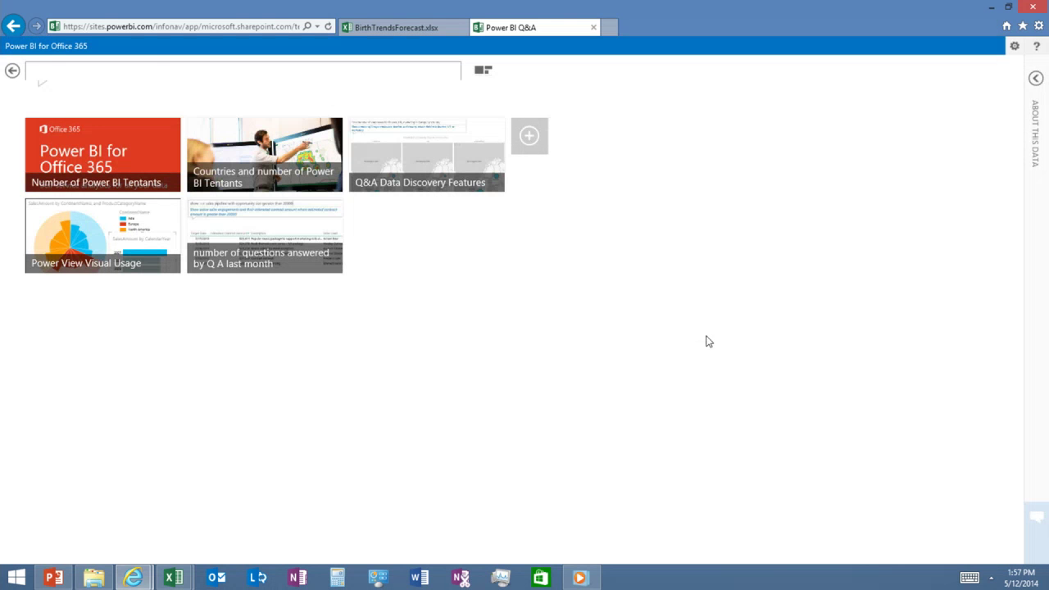
click(68, 73)
text(total energ)
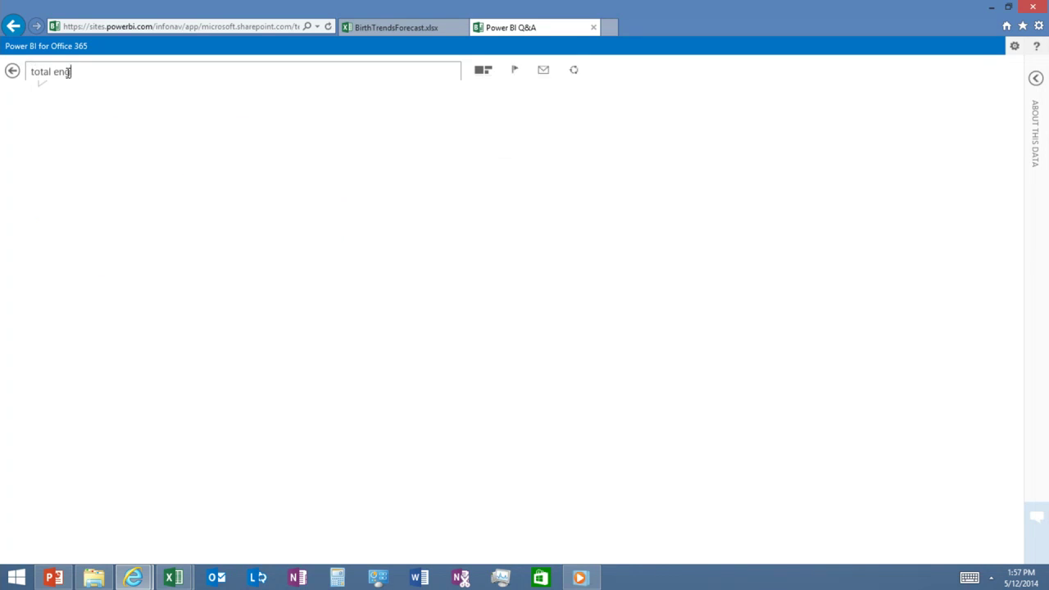
text(y)
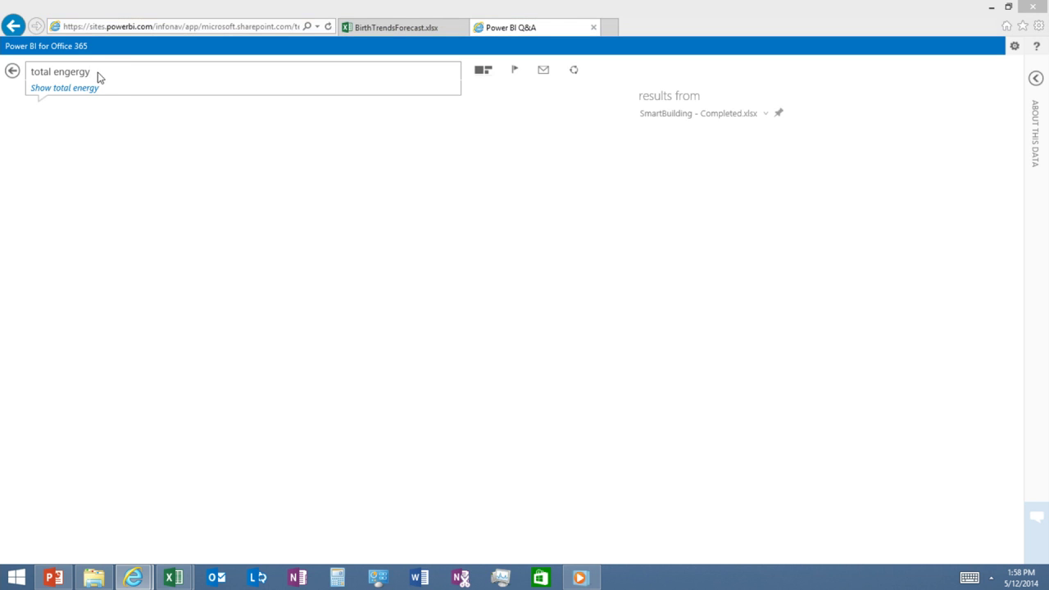
Correct the misspelled word and extend the question to "total energy by date".
double_click(88, 72)
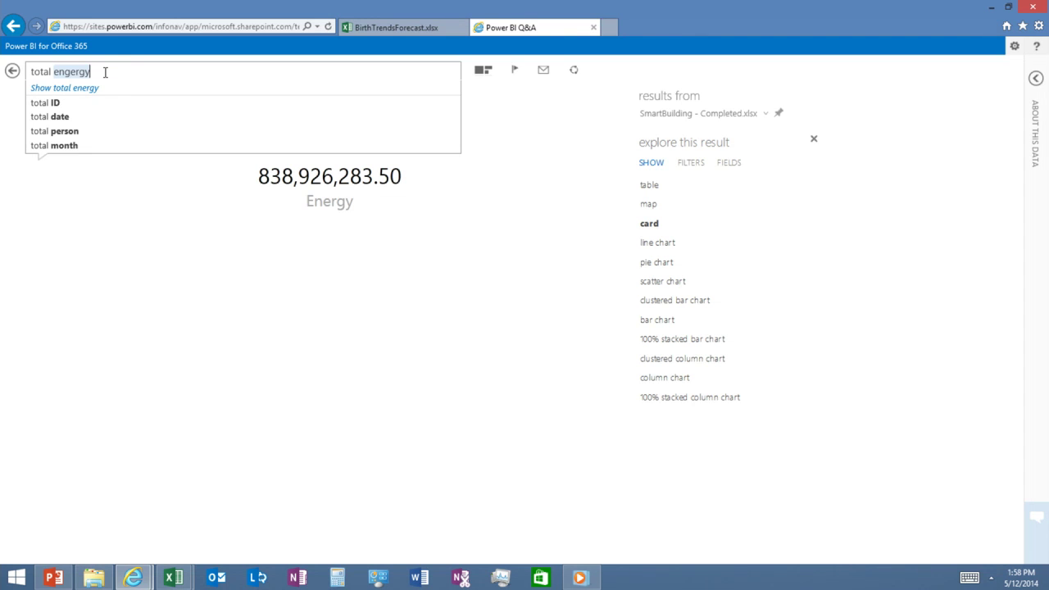
key(BackSpace)
key(BackSpace)
key(BackSpace)
key(BackSpace)
key(BackSpace)
key(BackSpace)
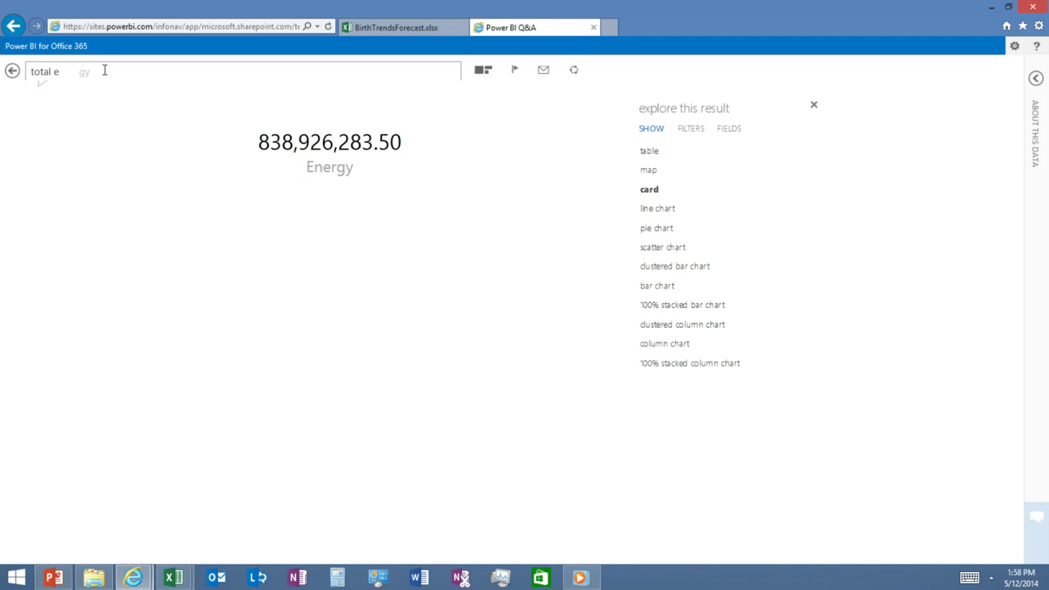
text(nergy by date)
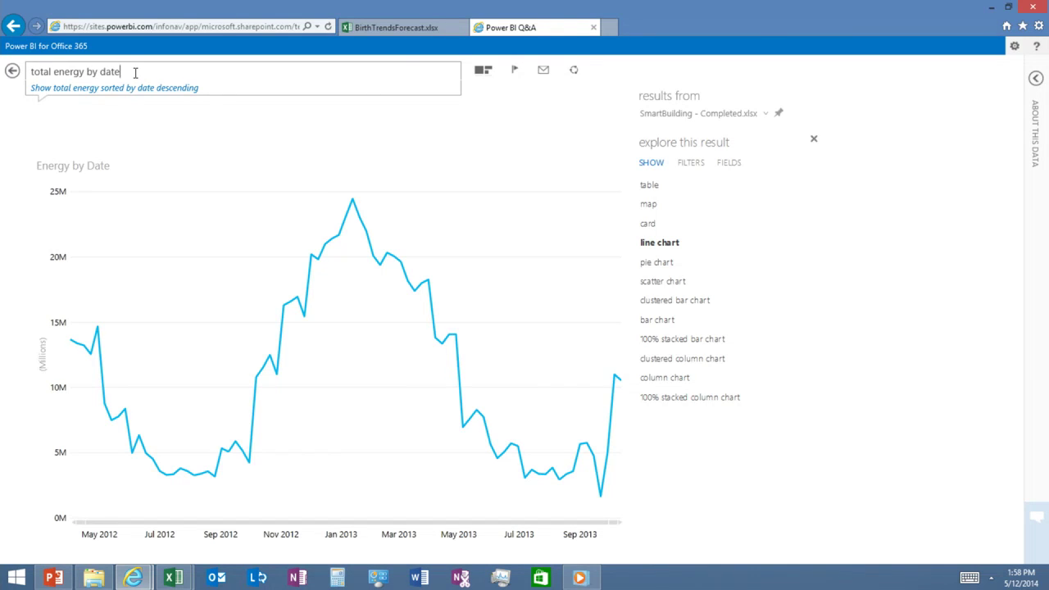
Change the question to "total energy by building".
key(BackSpace)
key(BackSpace)
key(BackSpace)
key(BackSpace)
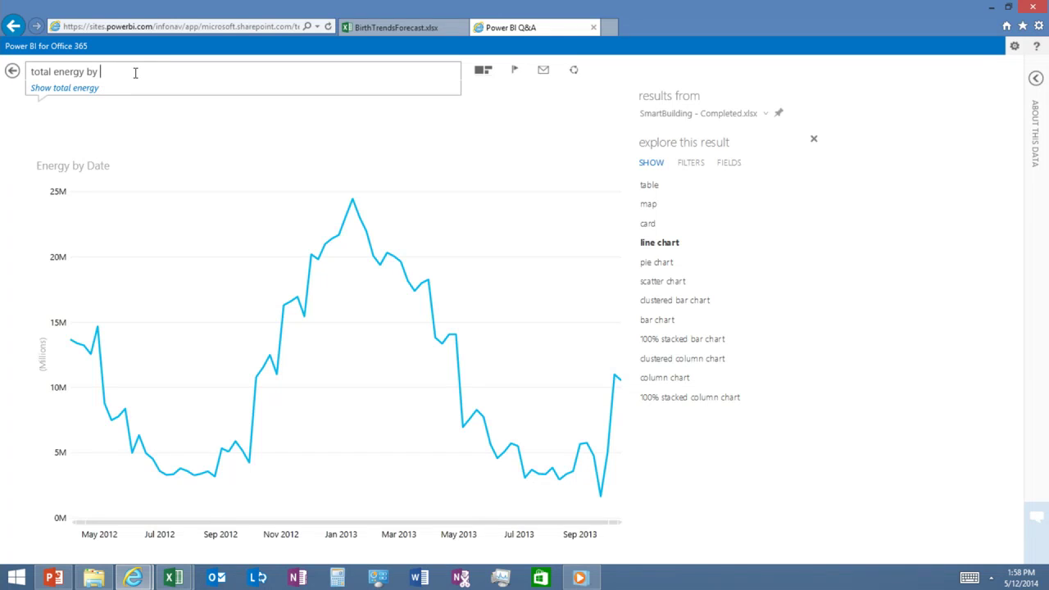
text(building)
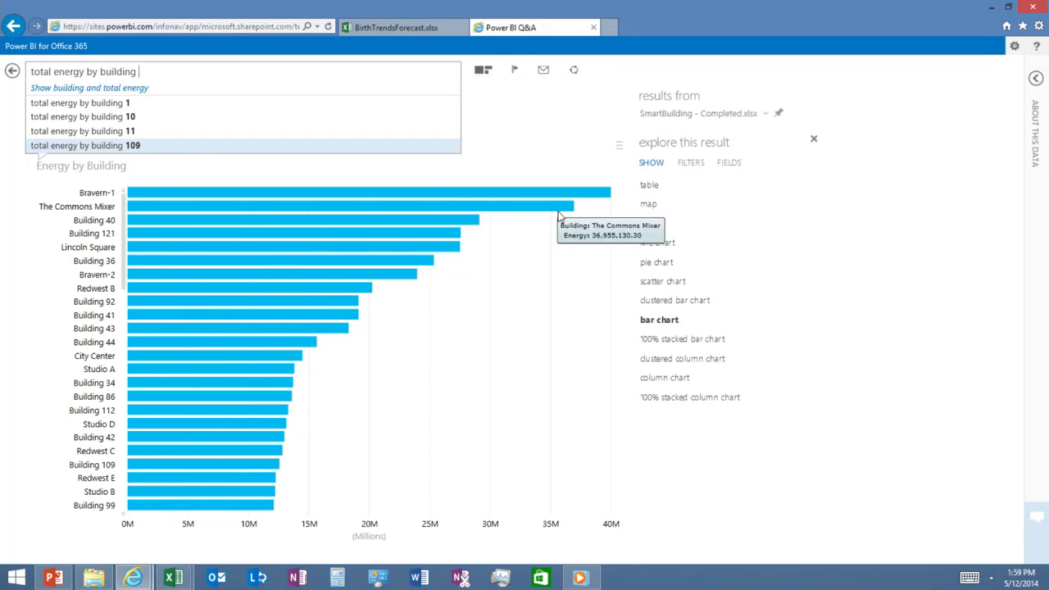
Add people to the question so it reads "total energy by people by building".
double_click(84, 71)
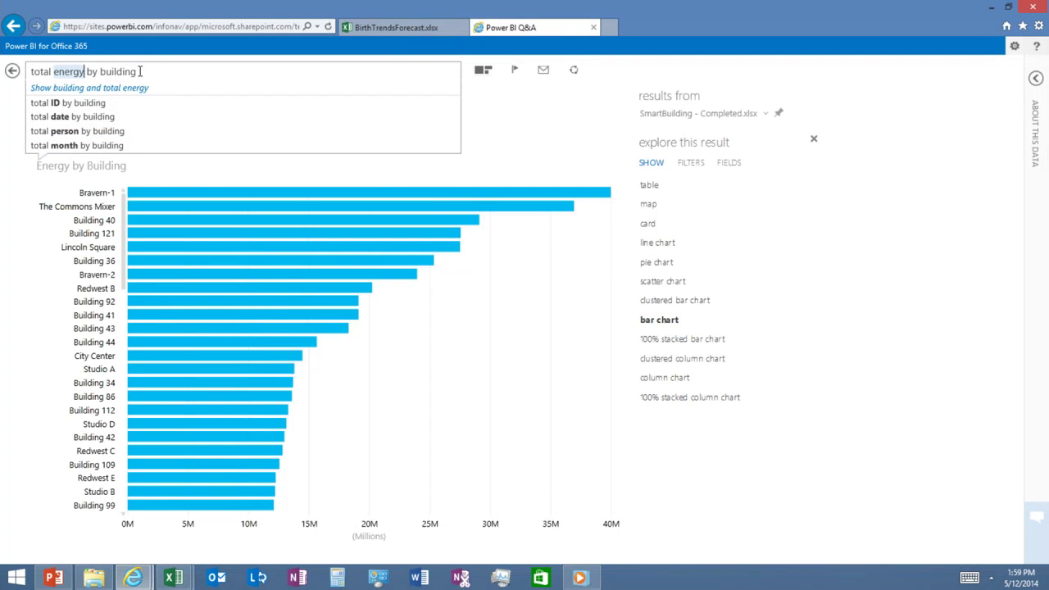
text(energy by )
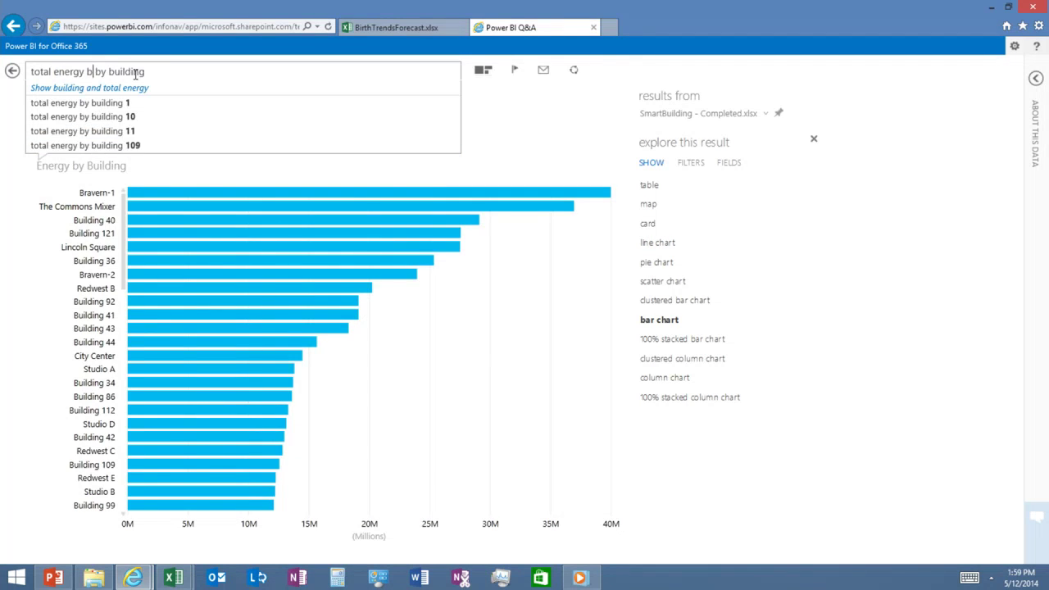
text(people)
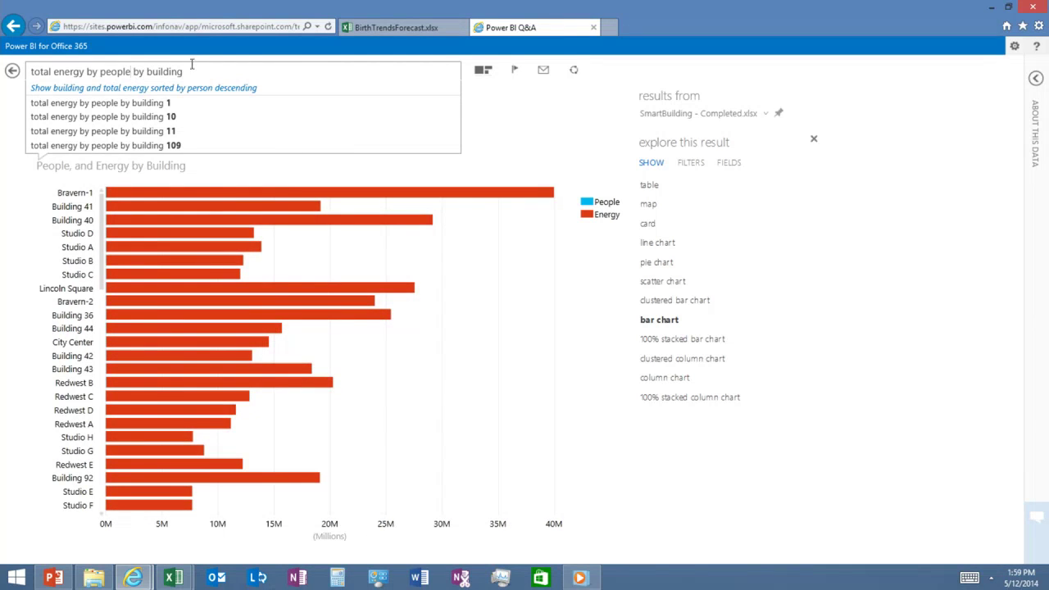
Reword the question to "total energy vs people by building" to compare energy with headcount.
click(97, 72)
key(BackSpace)
key(BackSpace)
text(vs)
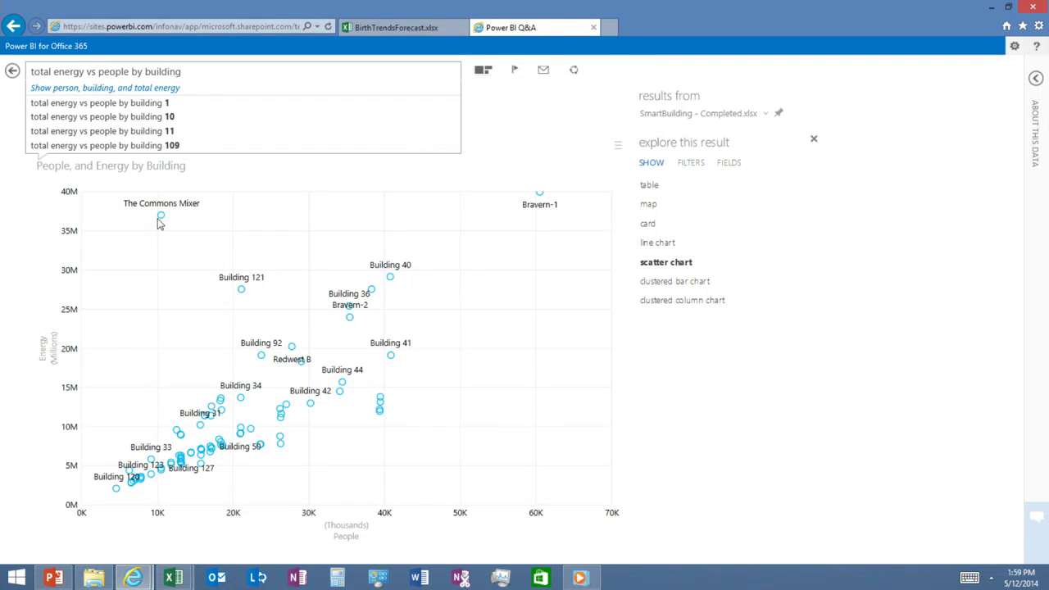
mouse_move(161, 221)
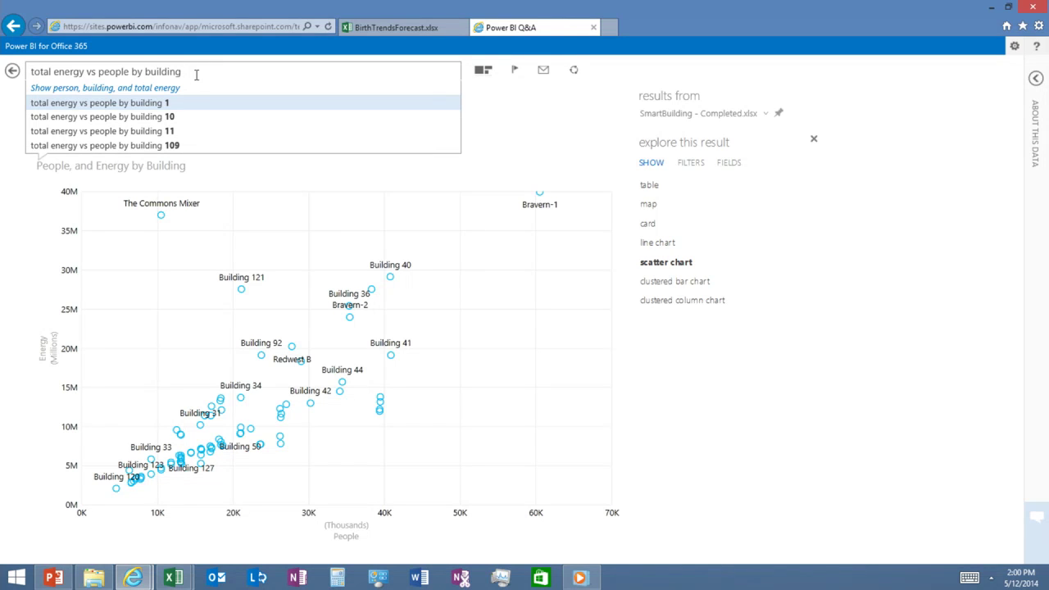
Replace the people comparison so the question reads "total energy by date by building".
drag(133, 72, 87, 72)
key(Delete)
text(by date)
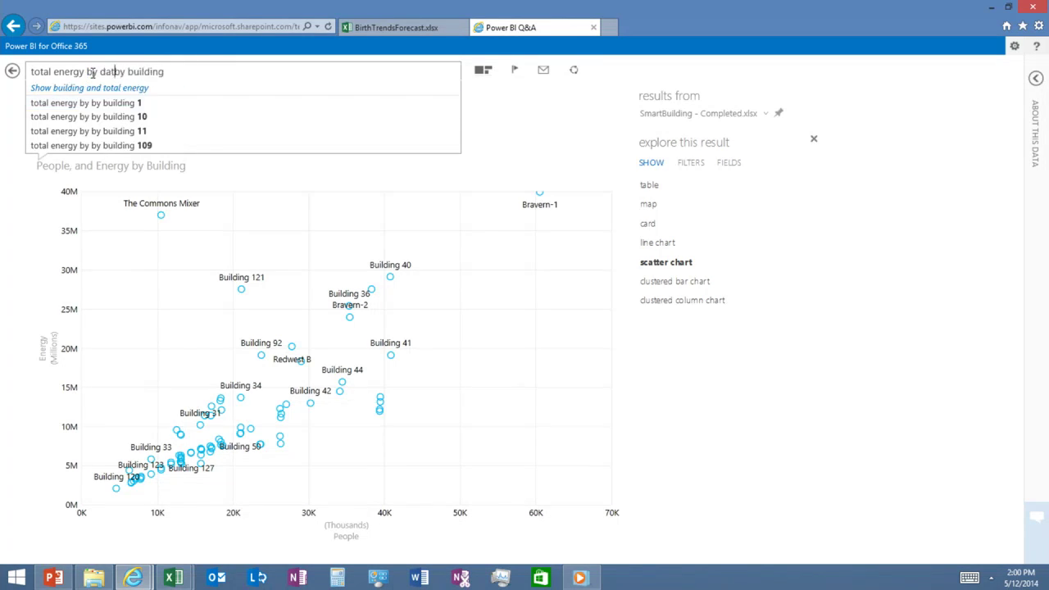
click(216, 72)
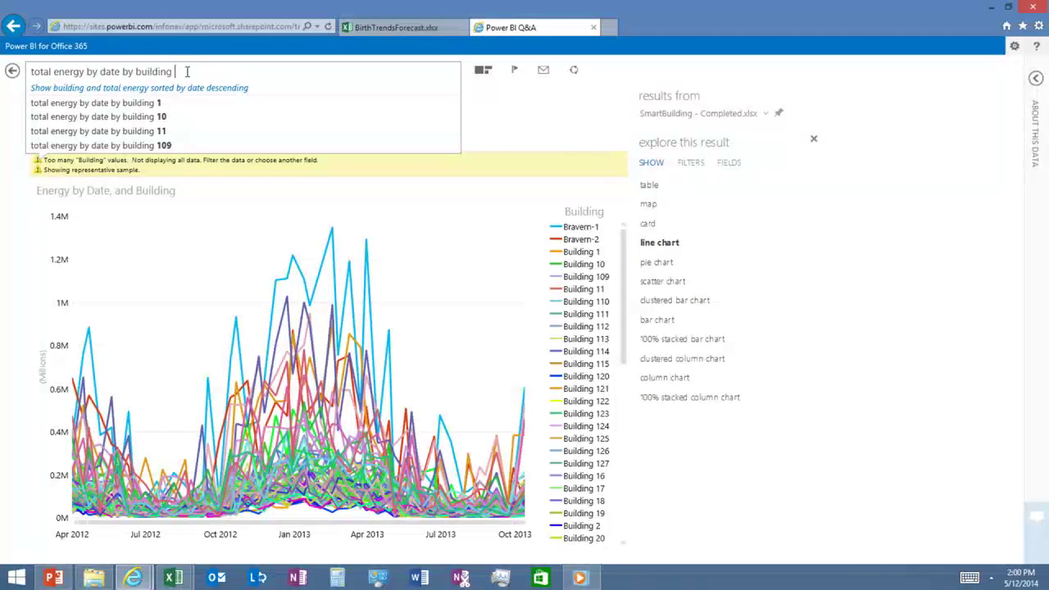
Narrow the question to "total energy by date by building 121 vs building 109".
text(12)
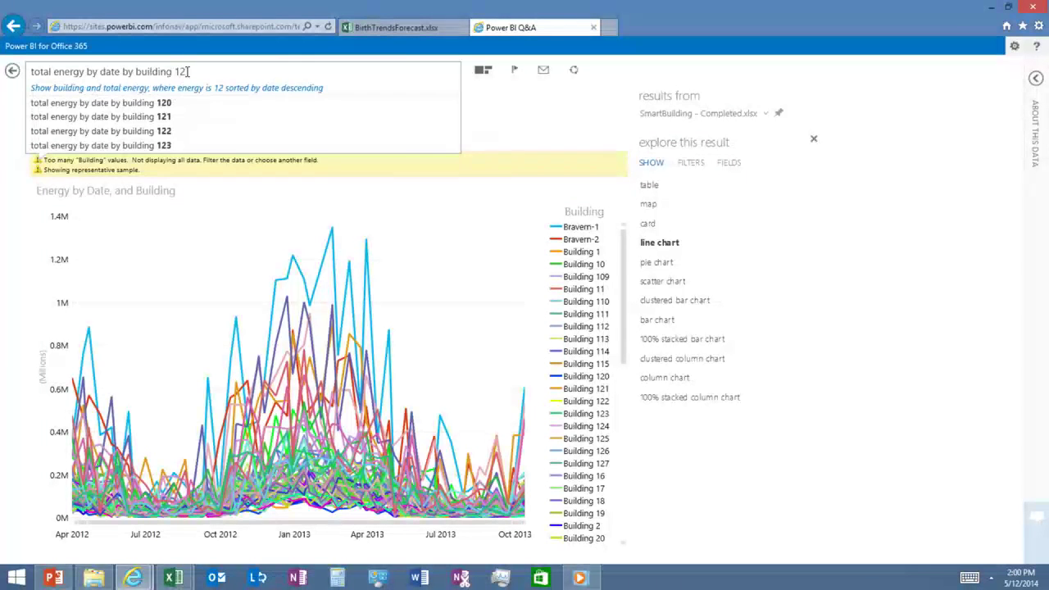
text(1 vs buildng)
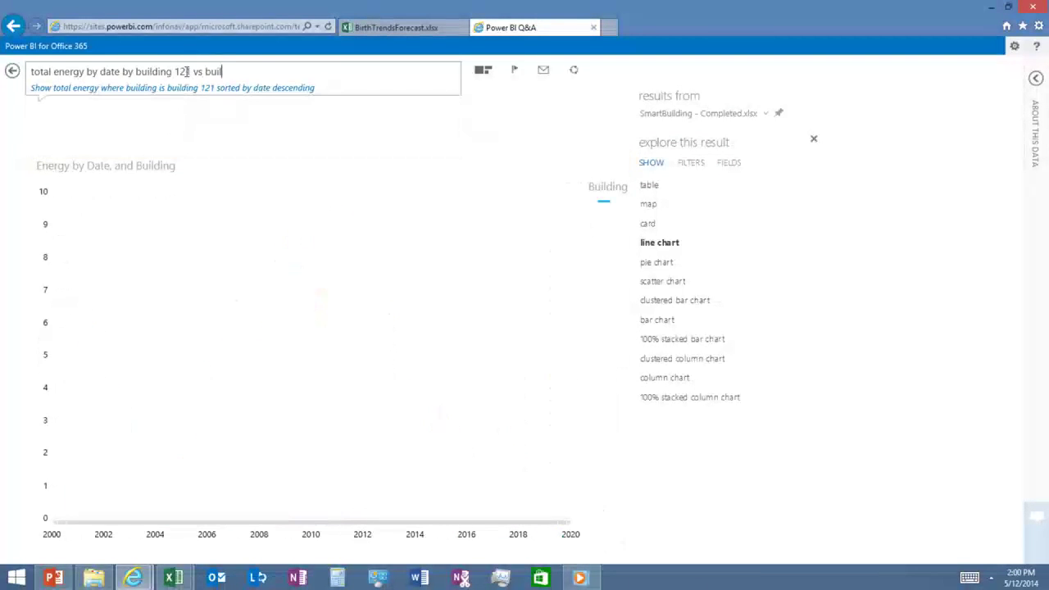
key(BackSpace)
key(BackSpace)
key(BackSpace)
text(ing 109)
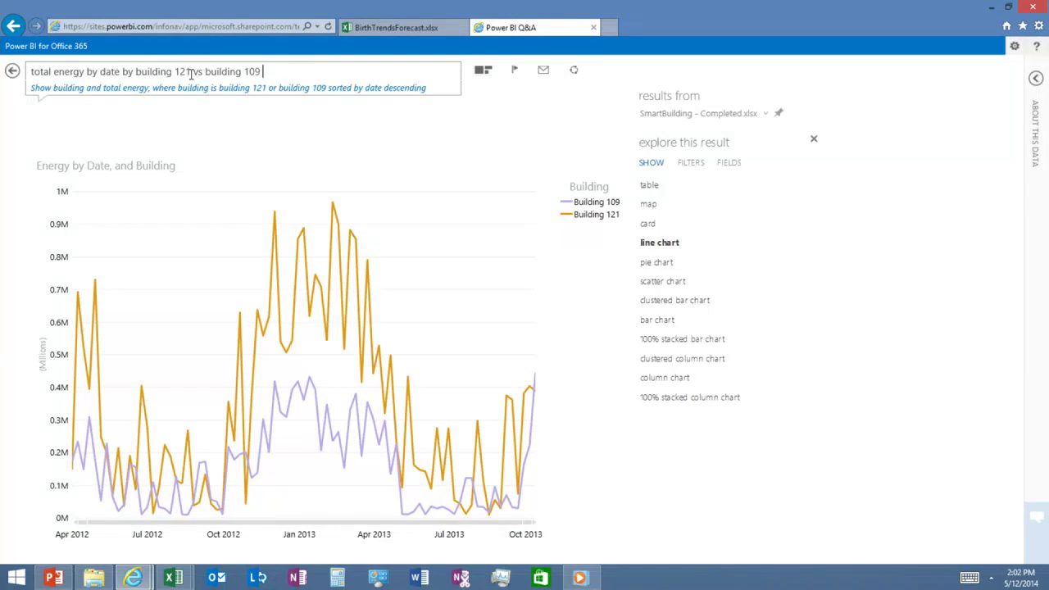
click(991, 7)
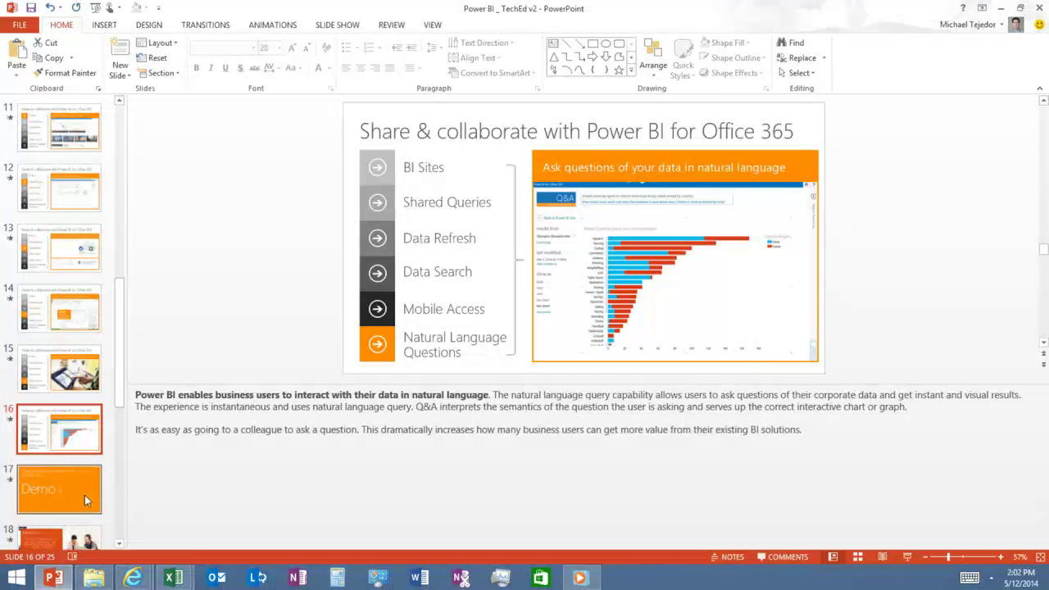
click(119, 544)
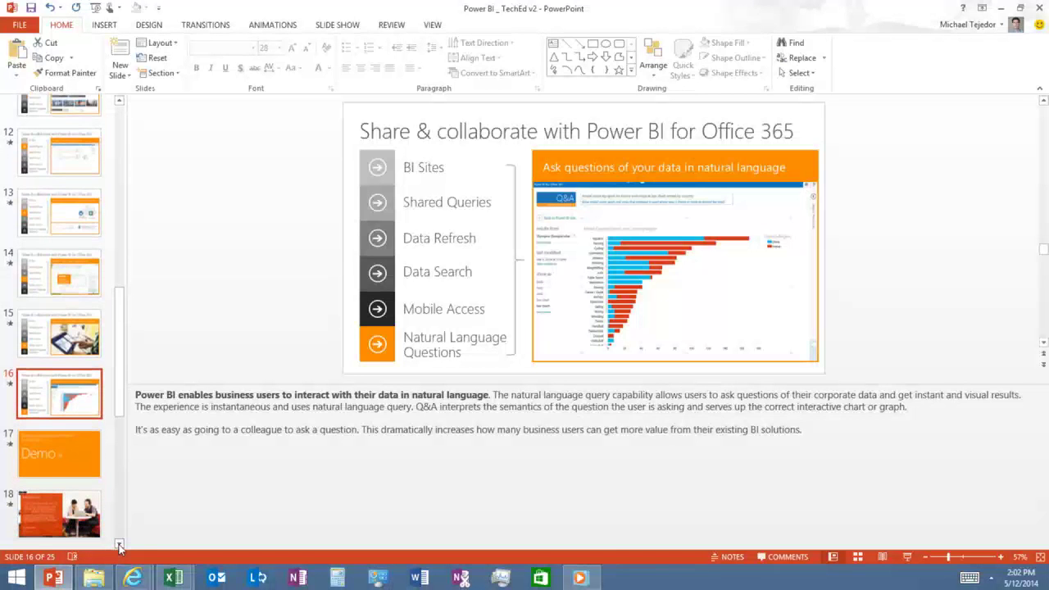
click(119, 546)
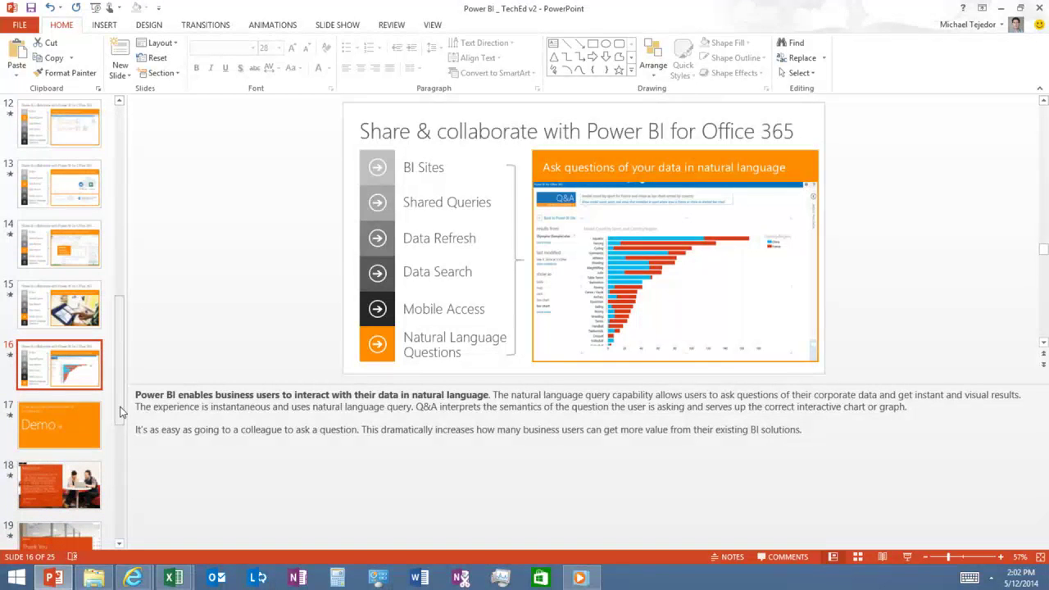
Switch to the BirthTrendsForecast workbook in Internet Explorer and extend the Total Births Per Month line into a forecast reaching 2014.
click(146, 582)
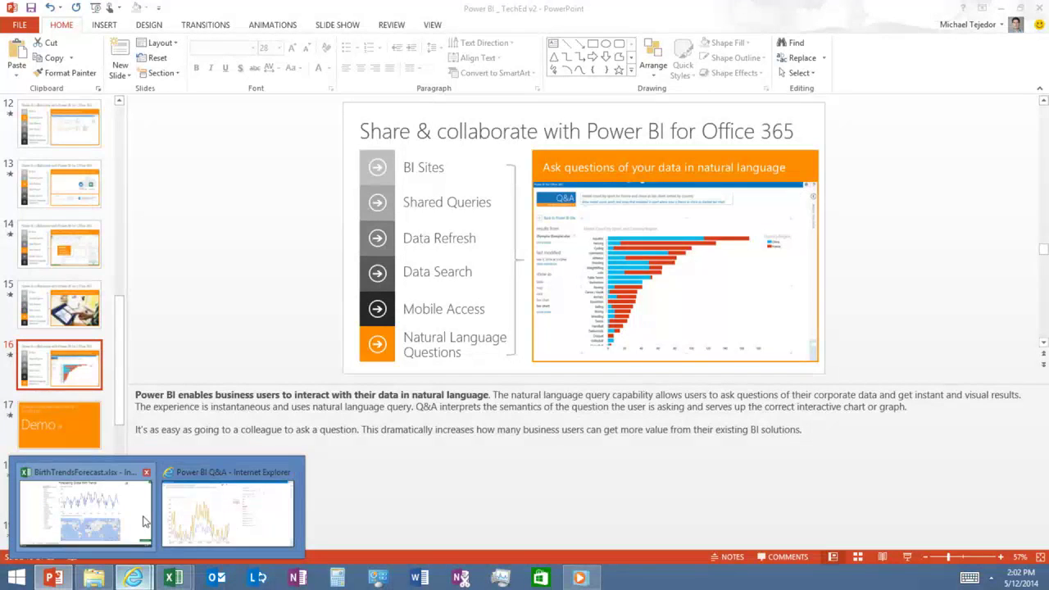
click(161, 516)
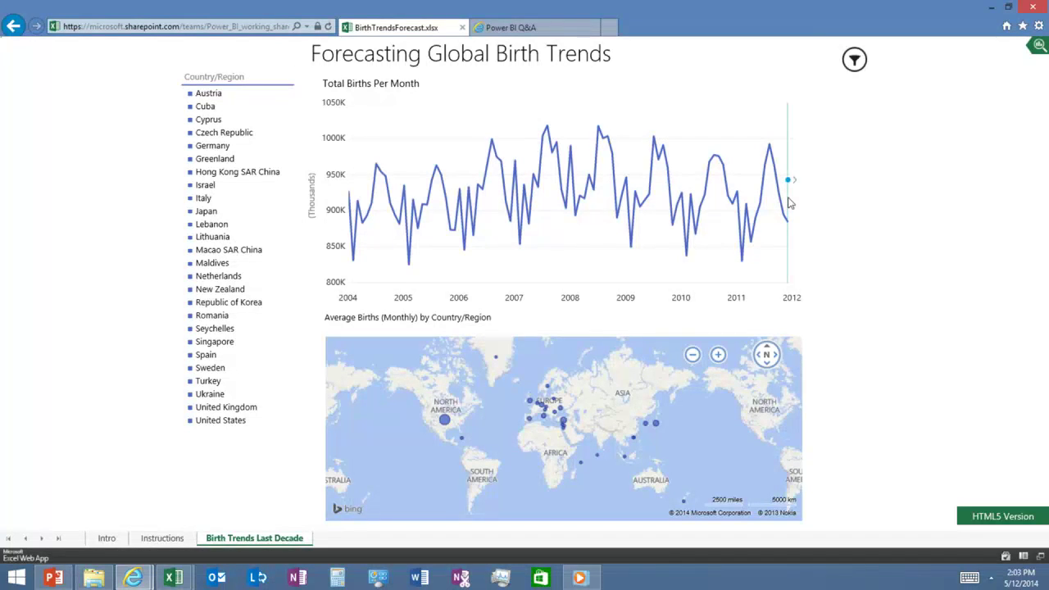
drag(789, 182, 842, 185)
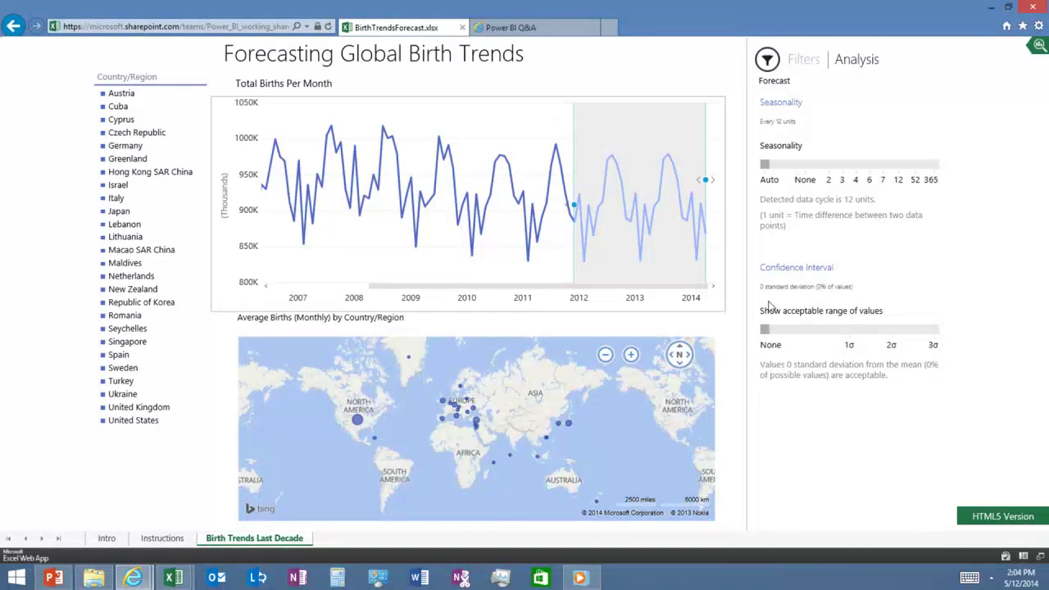
Compare the birth forecast with Seasonality at None, 12 and 52 units, and return it to Auto.
click(762, 165)
drag(767, 167, 809, 165)
click(806, 167)
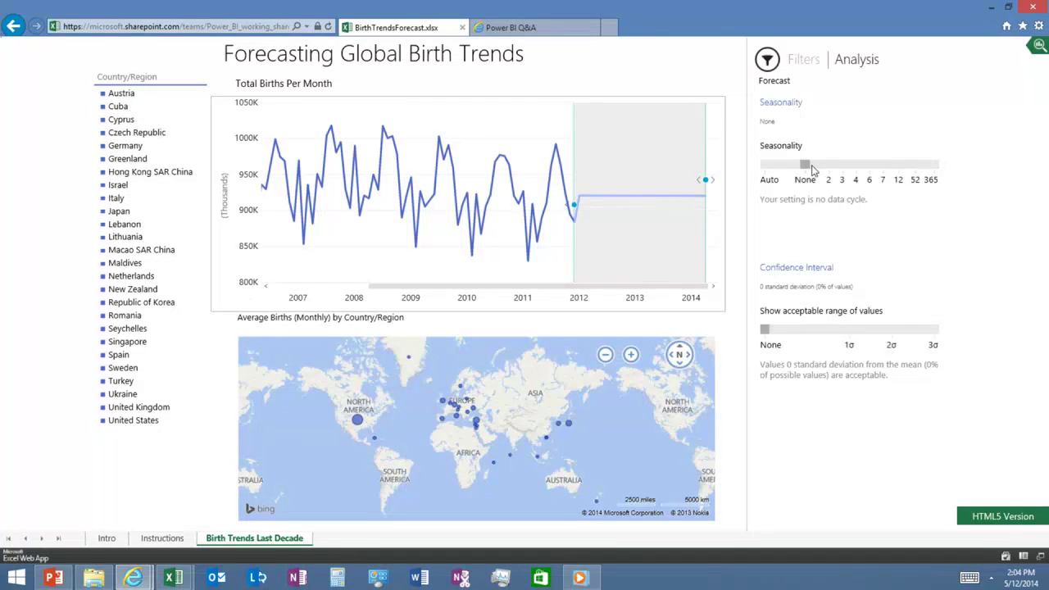
drag(807, 168, 900, 172)
click(899, 184)
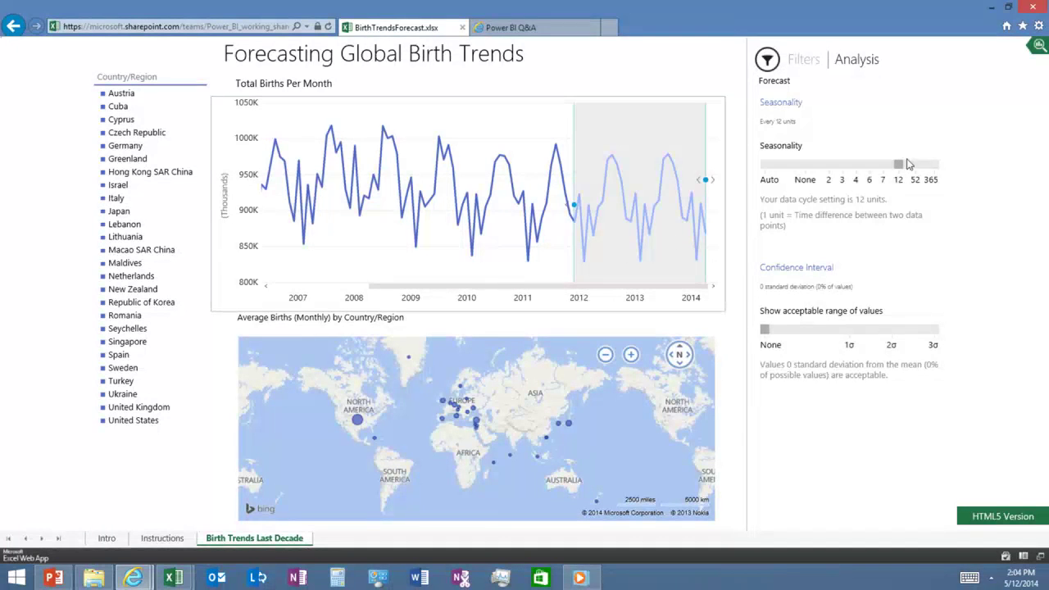
drag(902, 168, 920, 170)
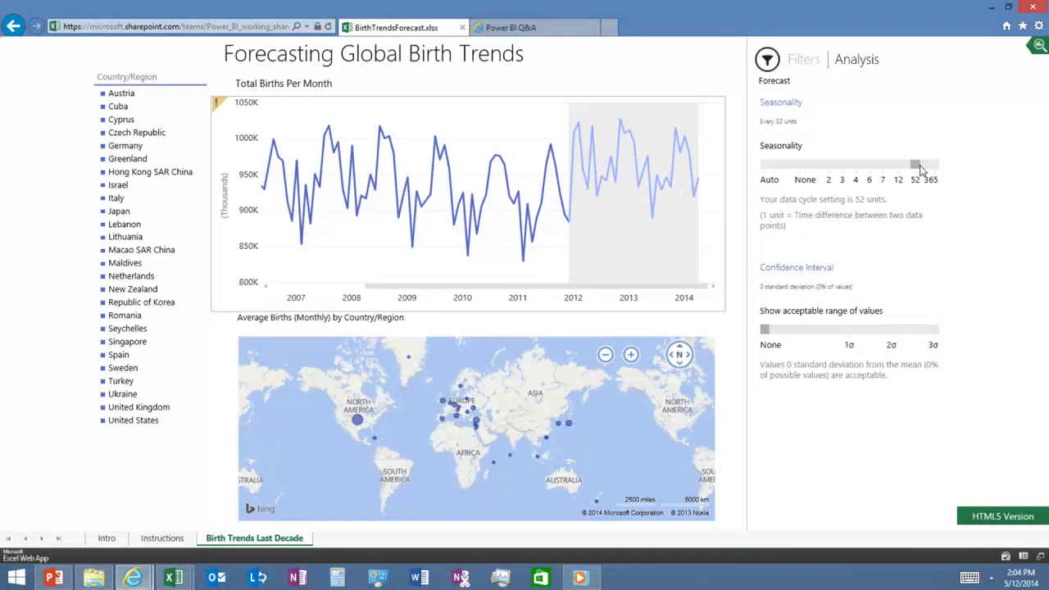
drag(917, 168, 763, 167)
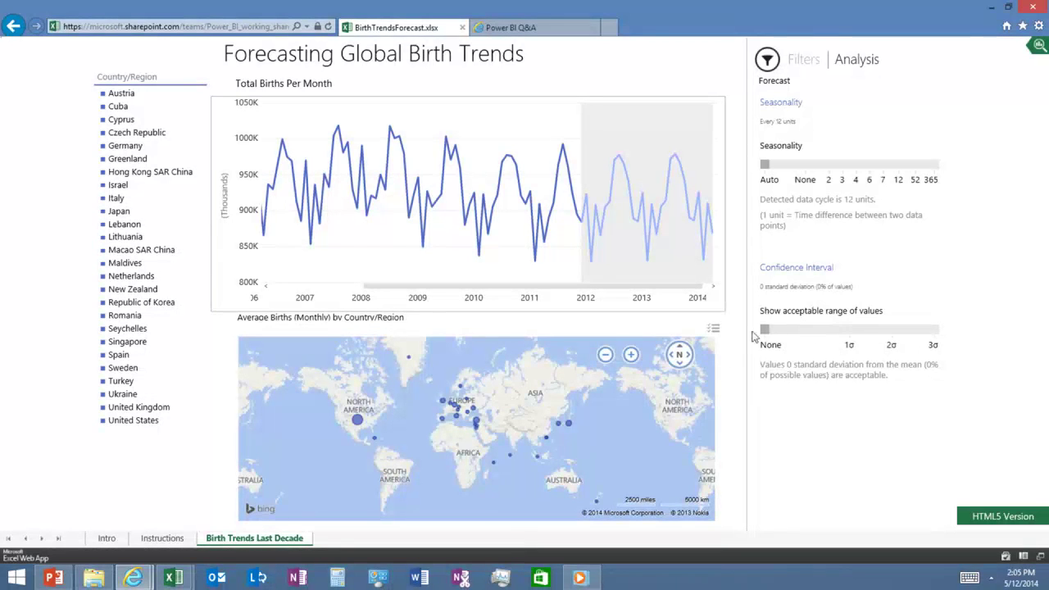
Show the forecast's confidence interval at 1σ and 2σ, and return the acceptable range of values to None.
drag(764, 332, 838, 336)
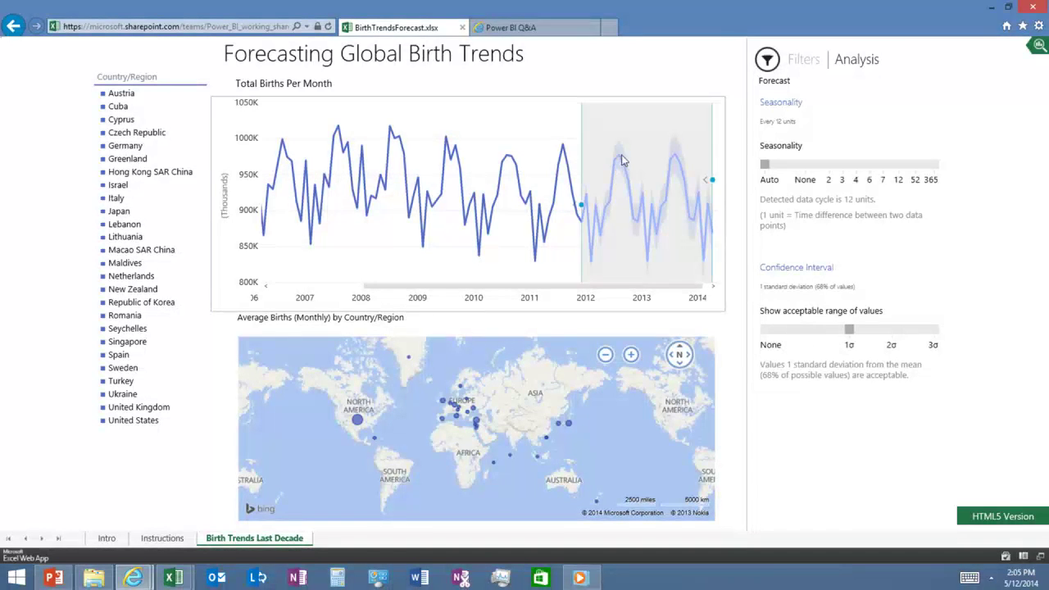
drag(849, 331, 893, 336)
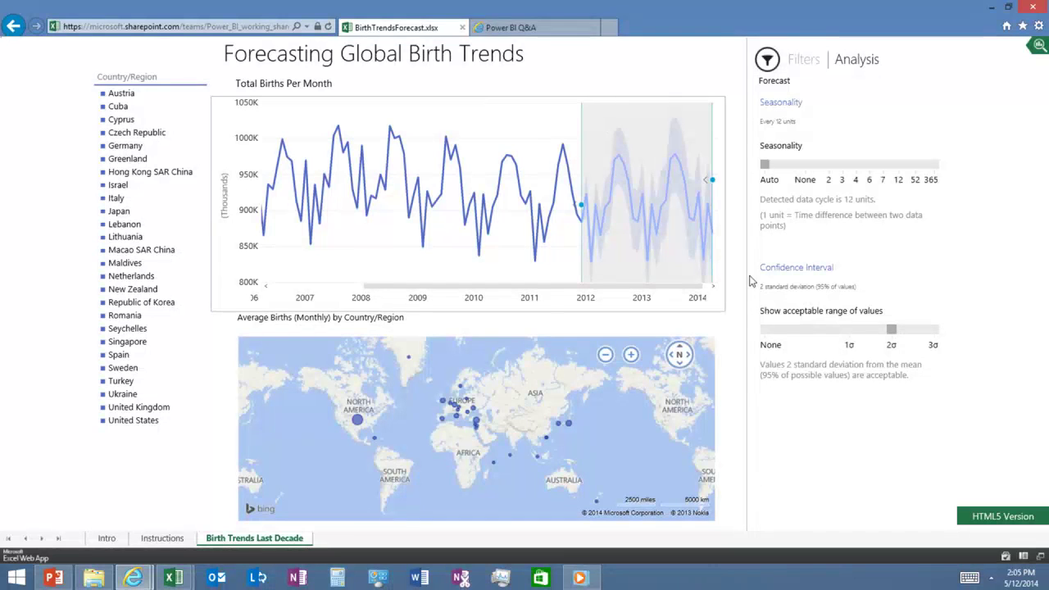
drag(891, 332, 766, 336)
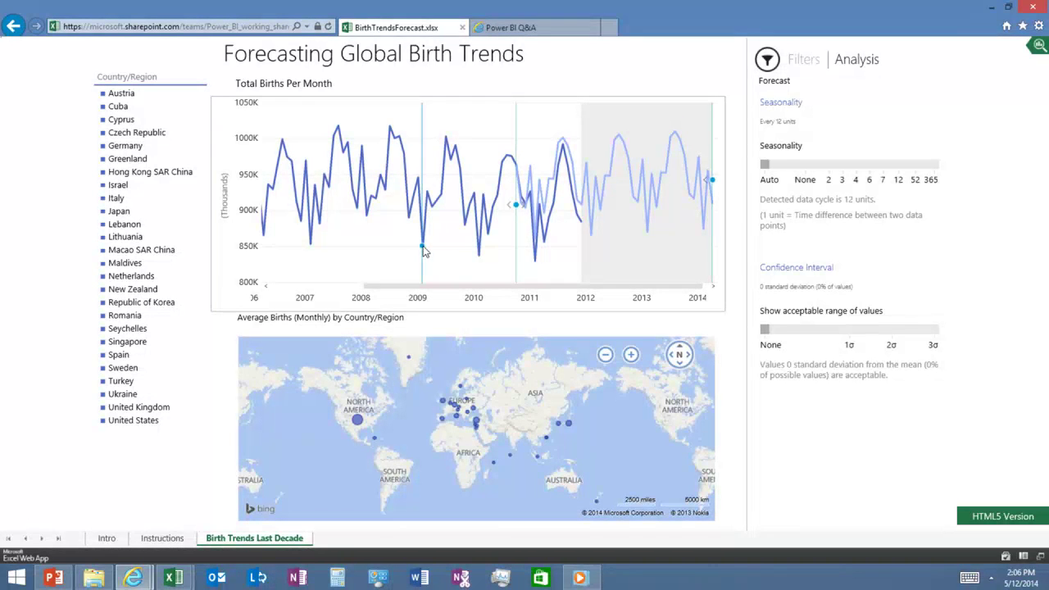
Raise the outlying low points in early 2009 and early 2010 on the Total Births Per Month chart to about 900K.
mouse_move(426, 210)
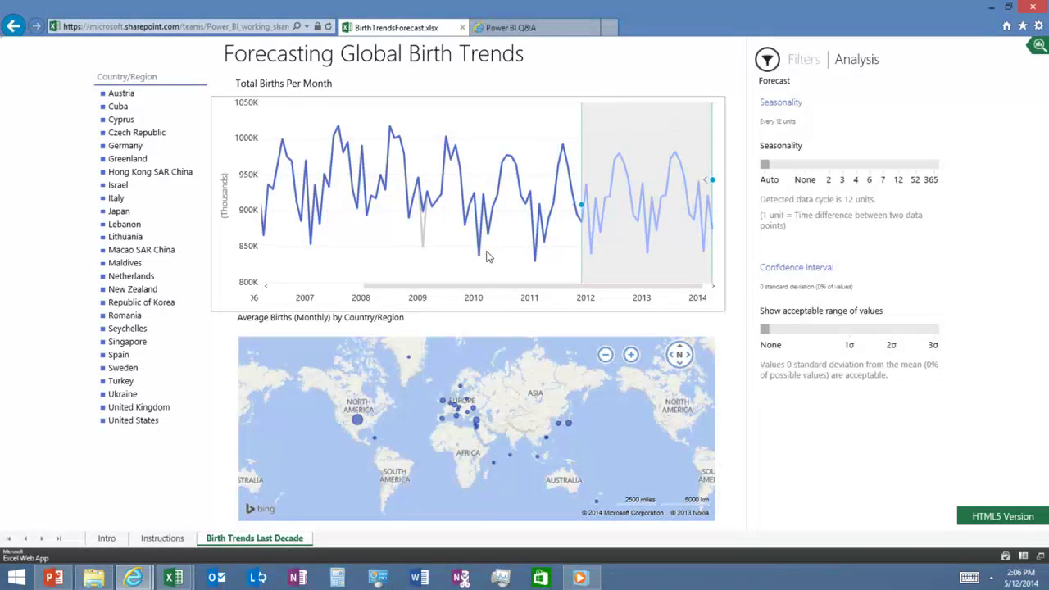
mouse_move(482, 215)
Switch to the Power BI _ TechEd v2 presentation in PowerPoint and open the MediaCom quote on slide 18.
mouse_move(36, 582)
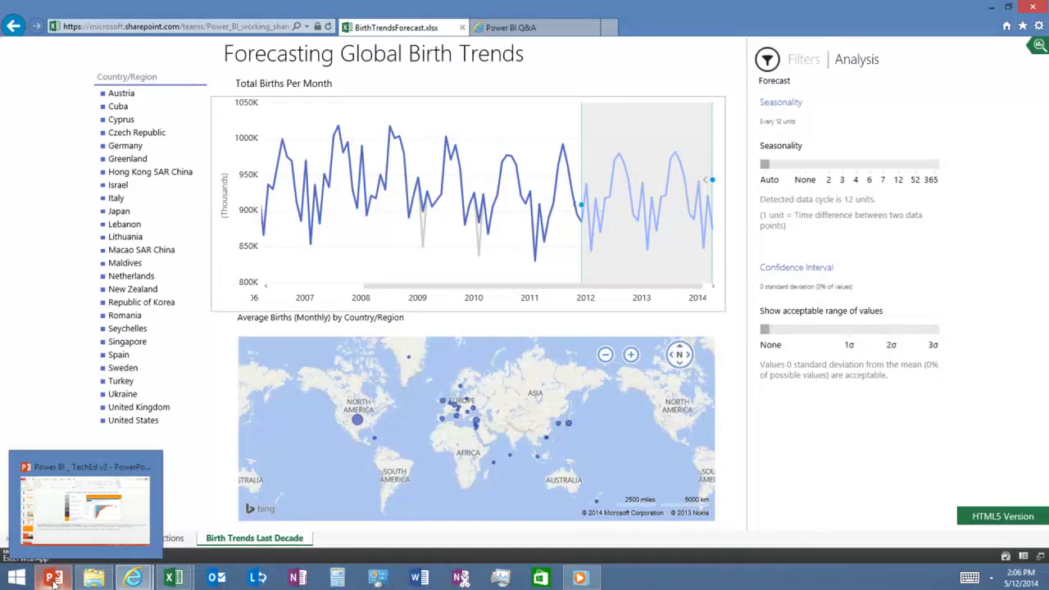
click(51, 580)
click(79, 492)
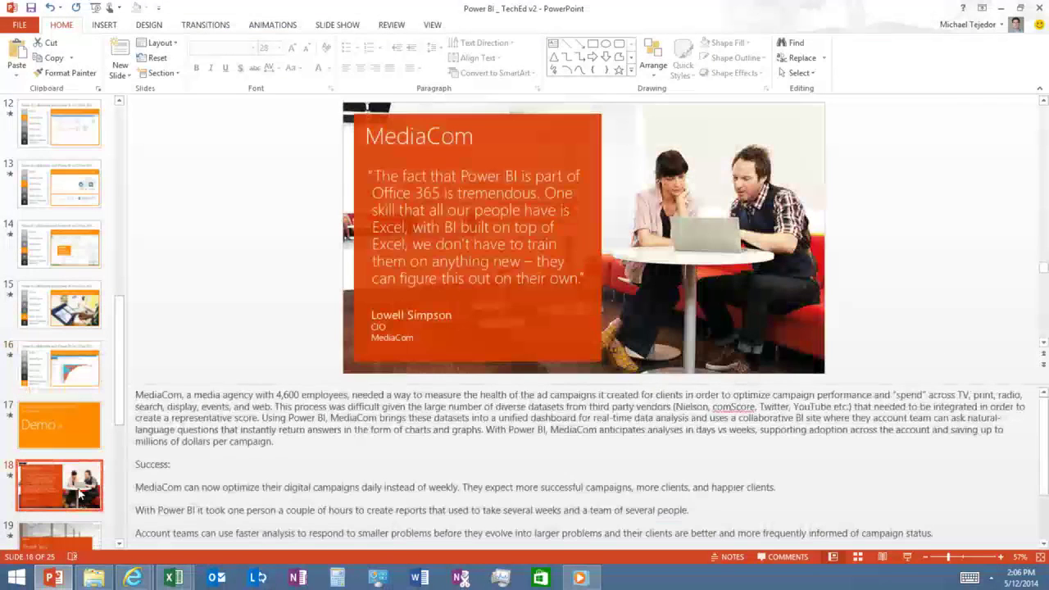